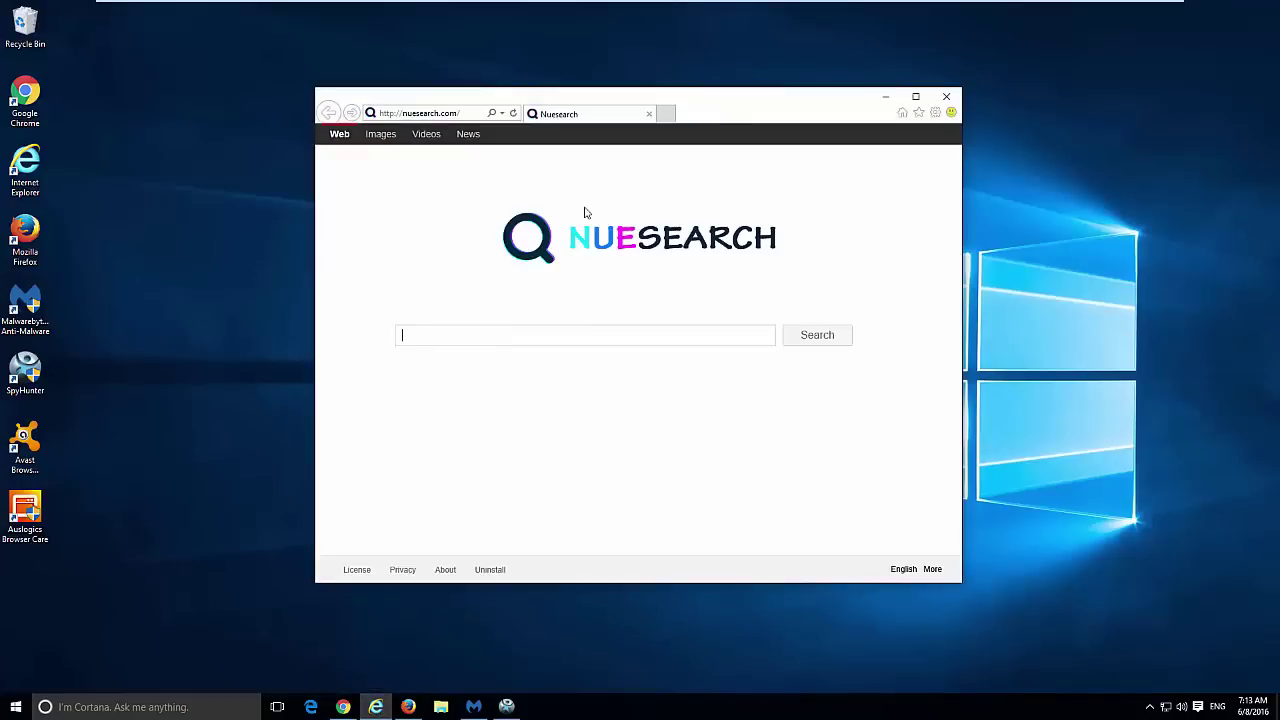
Bring up the Internet Explorer and Google Chrome windows to view their Nuesearch start pages
drag(737, 107, 757, 102)
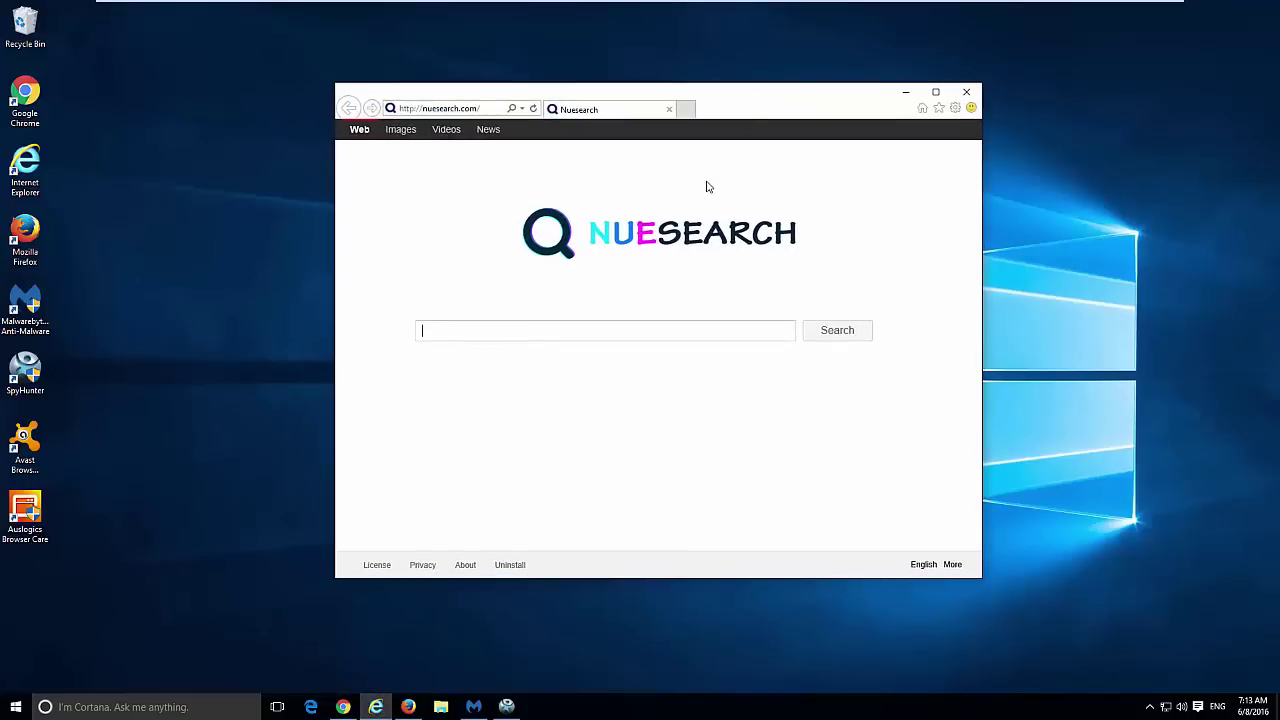
click(343, 703)
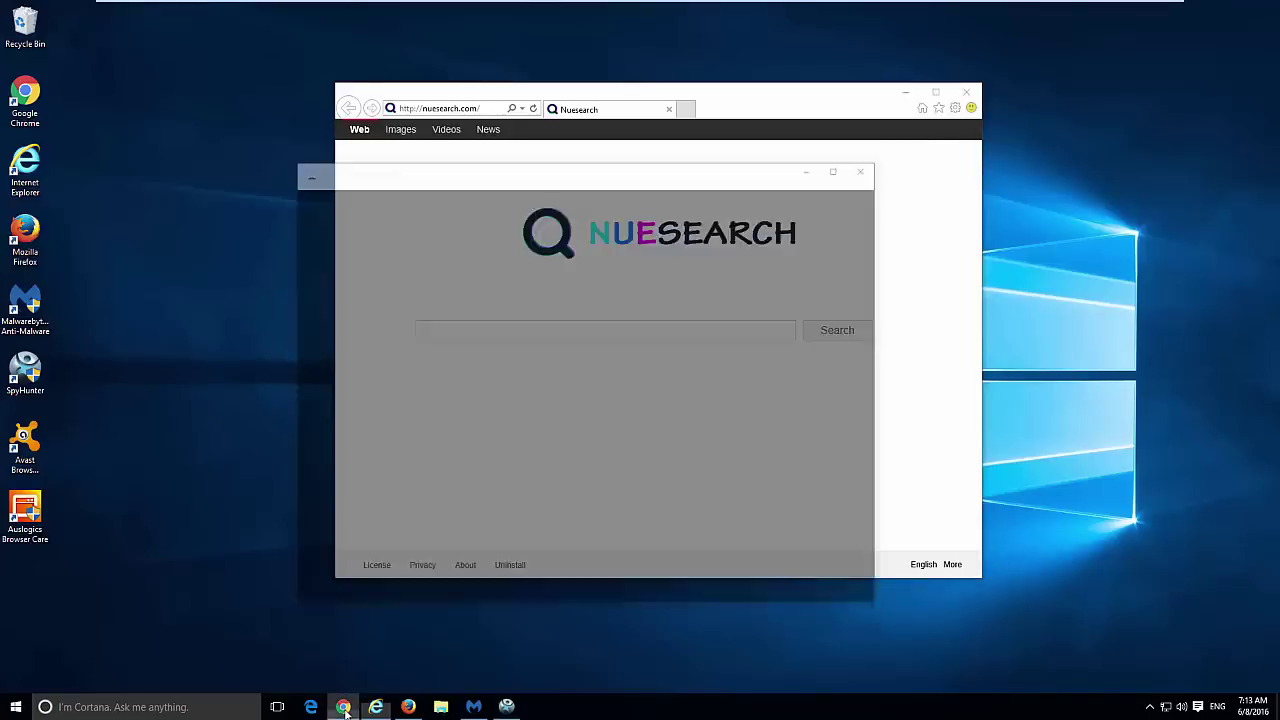
drag(545, 104, 624, 130)
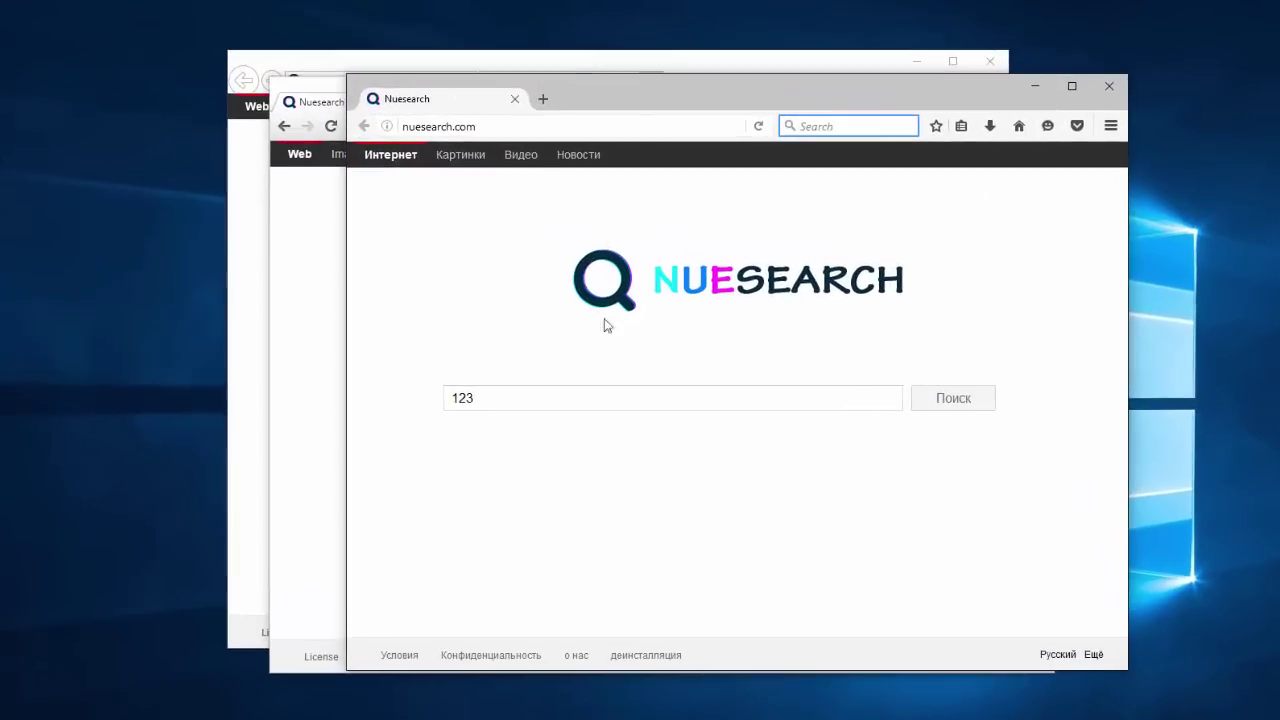
Run the 123 search from the Nuesearch page in Firefox, check which site delivers the results, and close the results tab
click(507, 397)
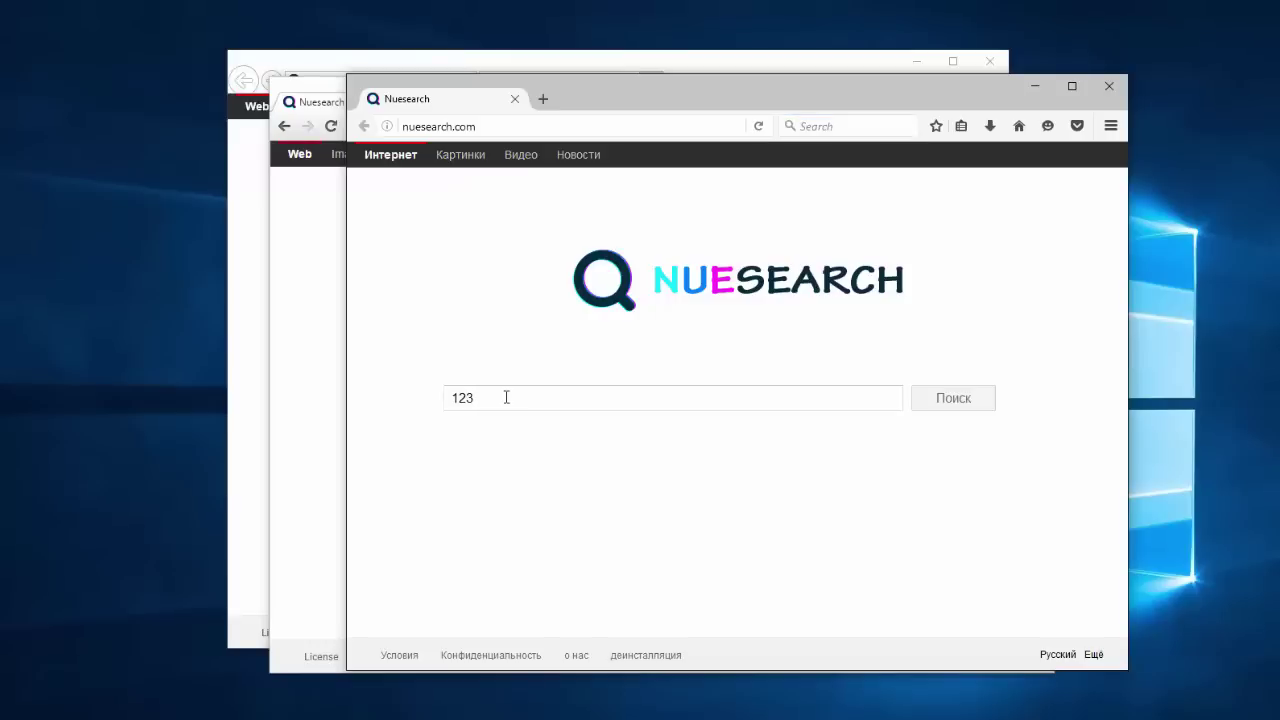
click(979, 410)
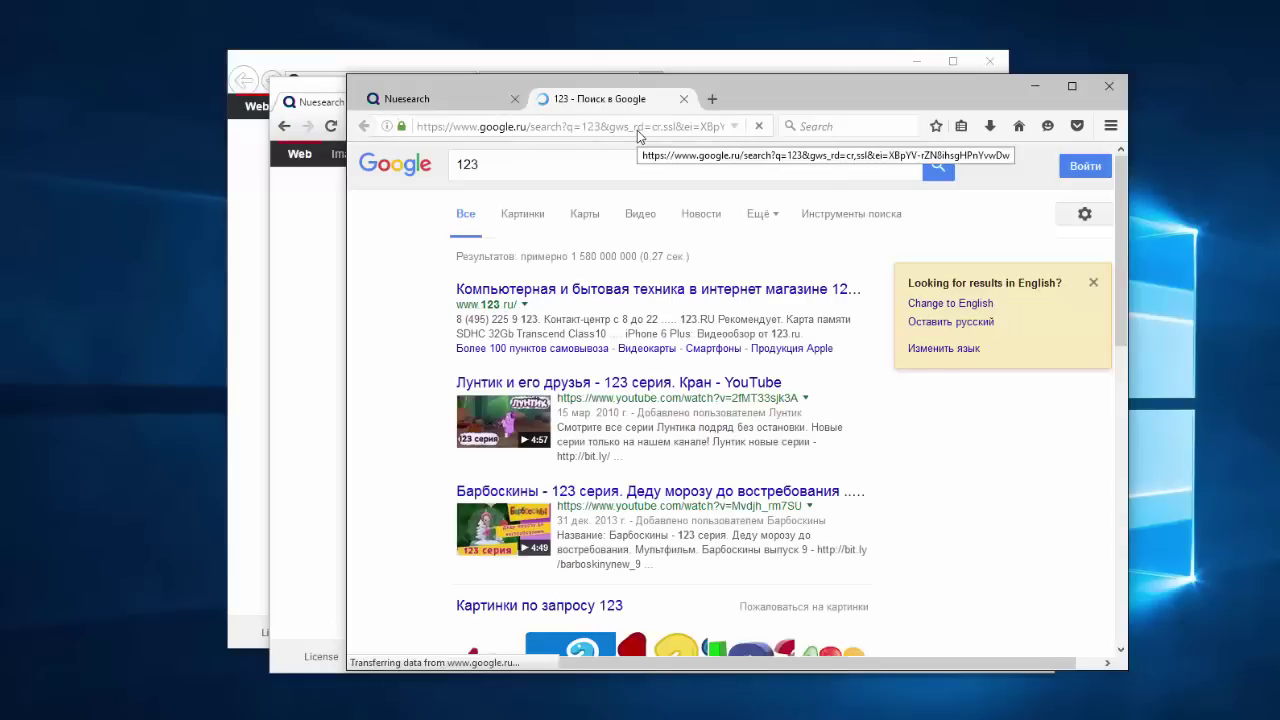
click(683, 99)
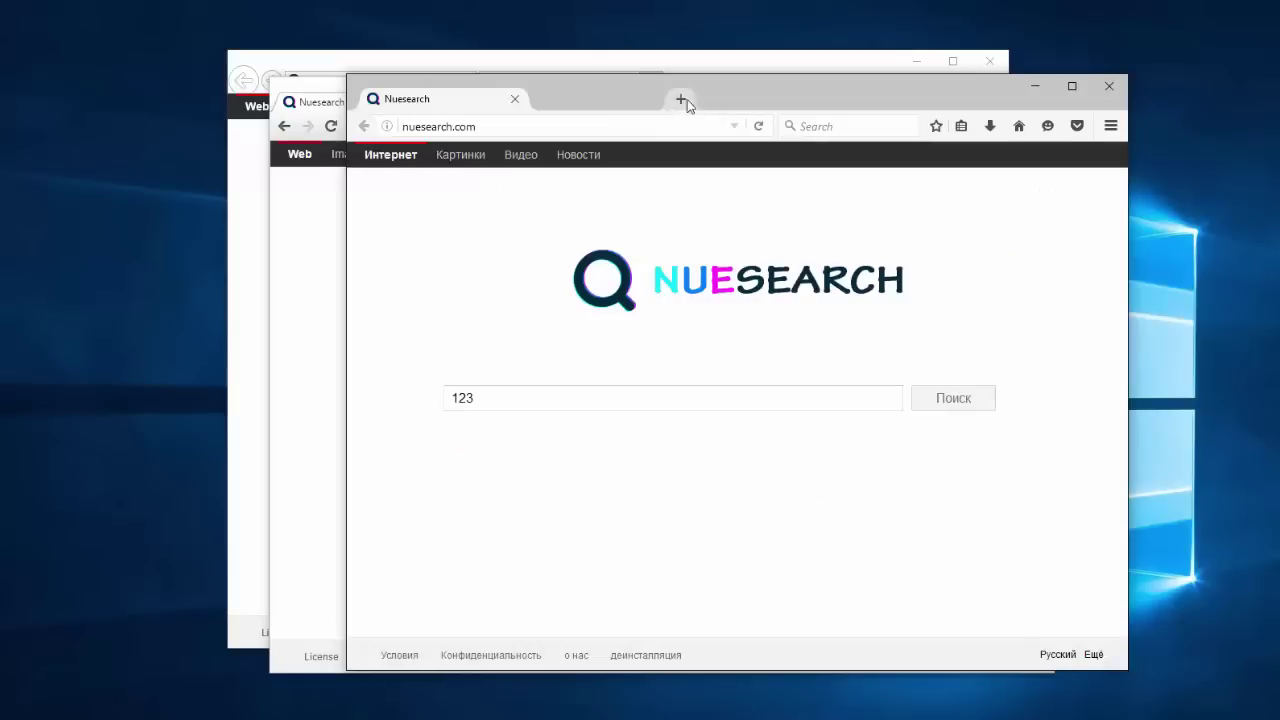
Close the Chrome, Internet Explorer and Firefox windows that show Nuesearch
click(1035, 86)
click(965, 88)
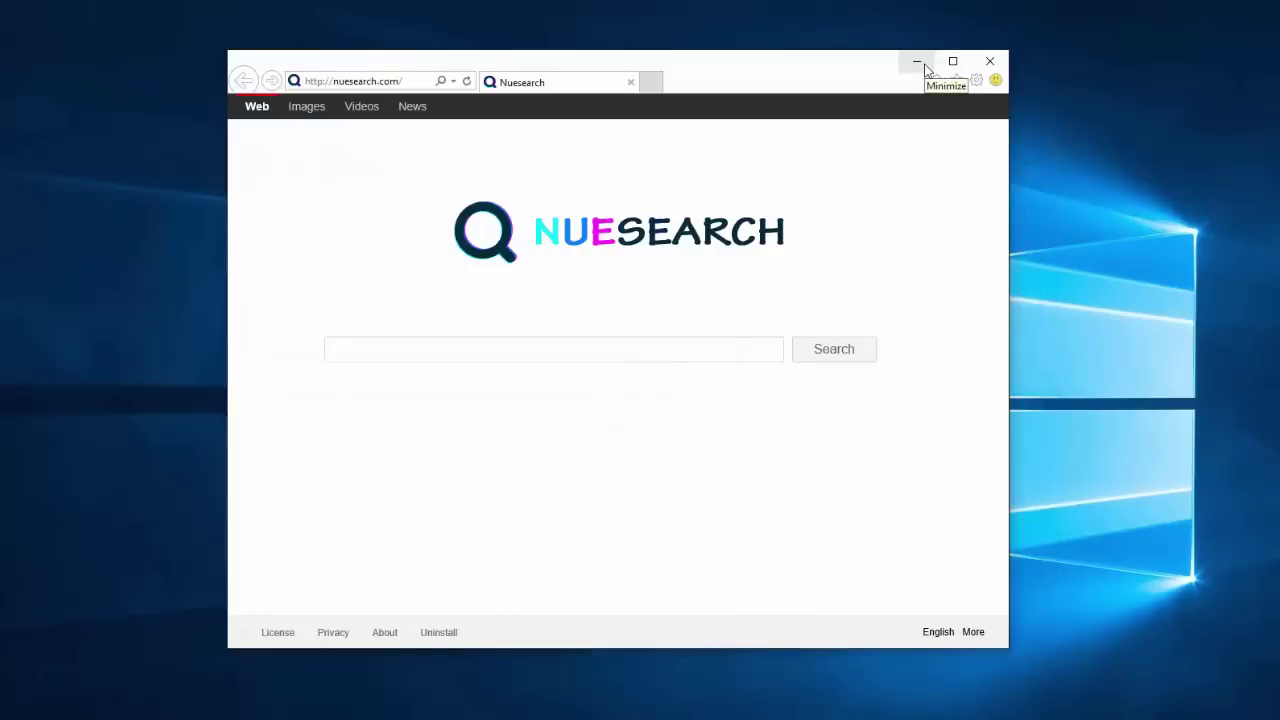
click(917, 63)
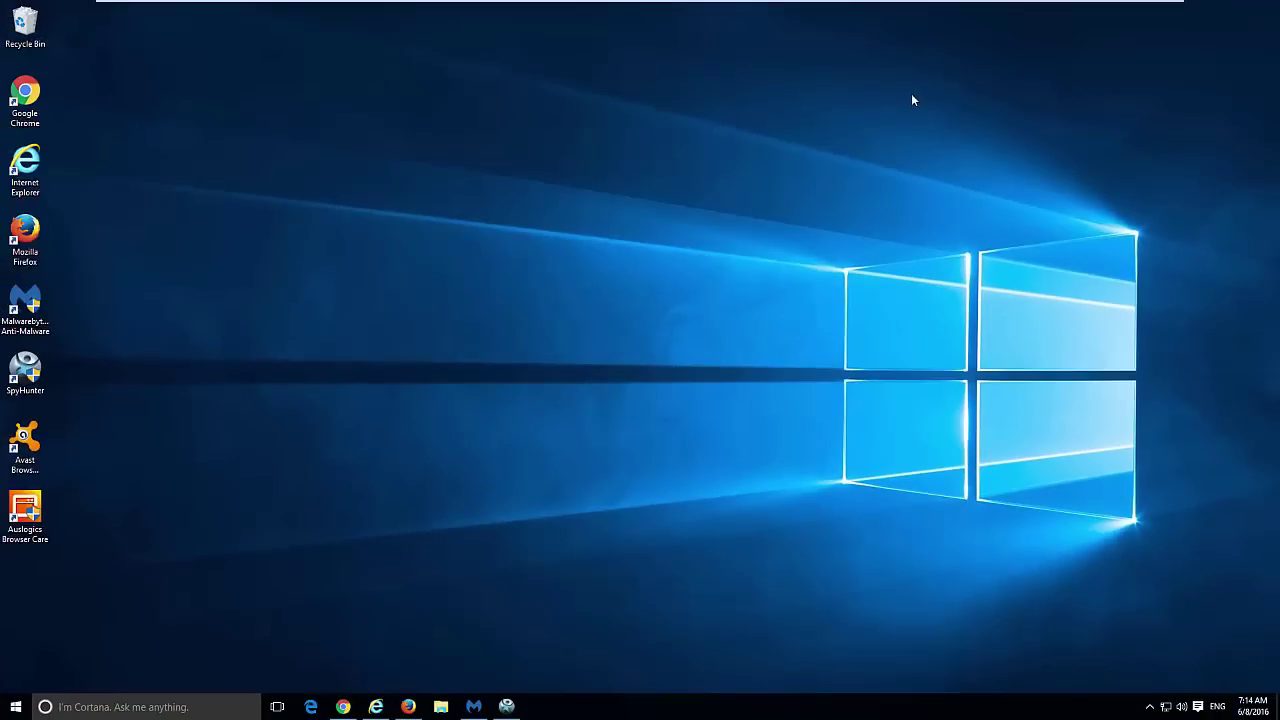
click(341, 708)
click(1012, 105)
click(386, 708)
click(966, 92)
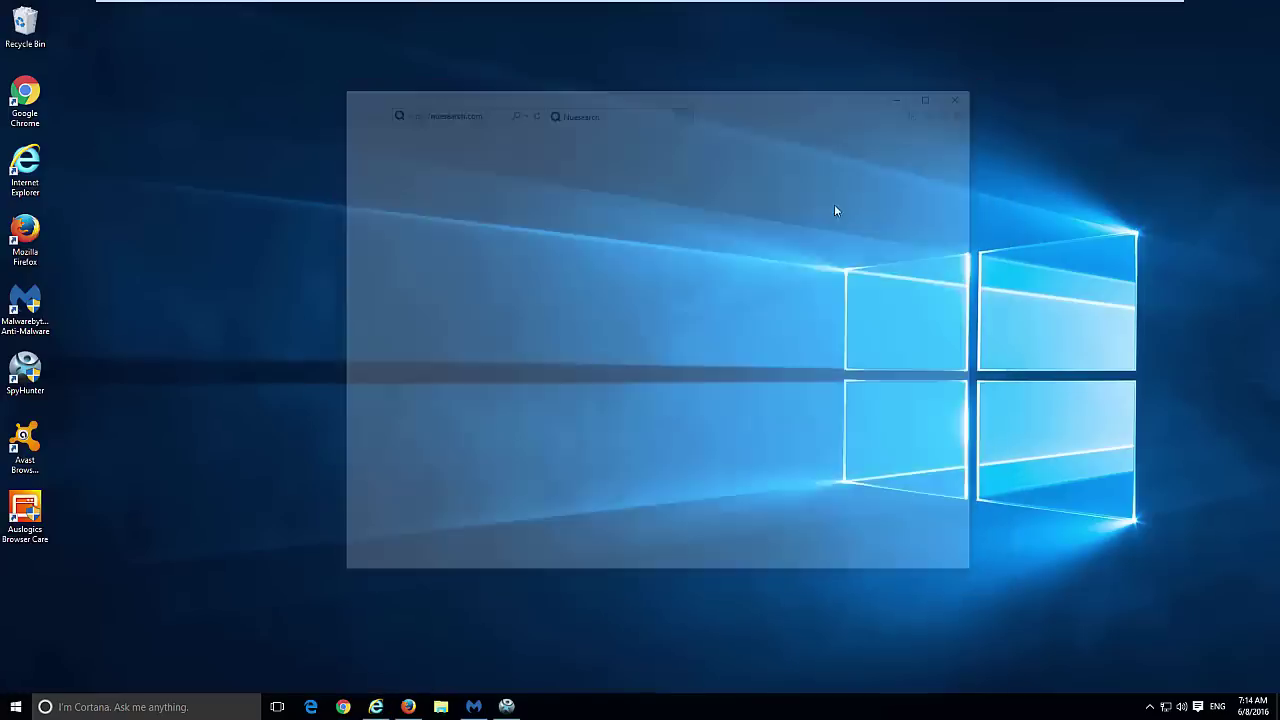
click(408, 706)
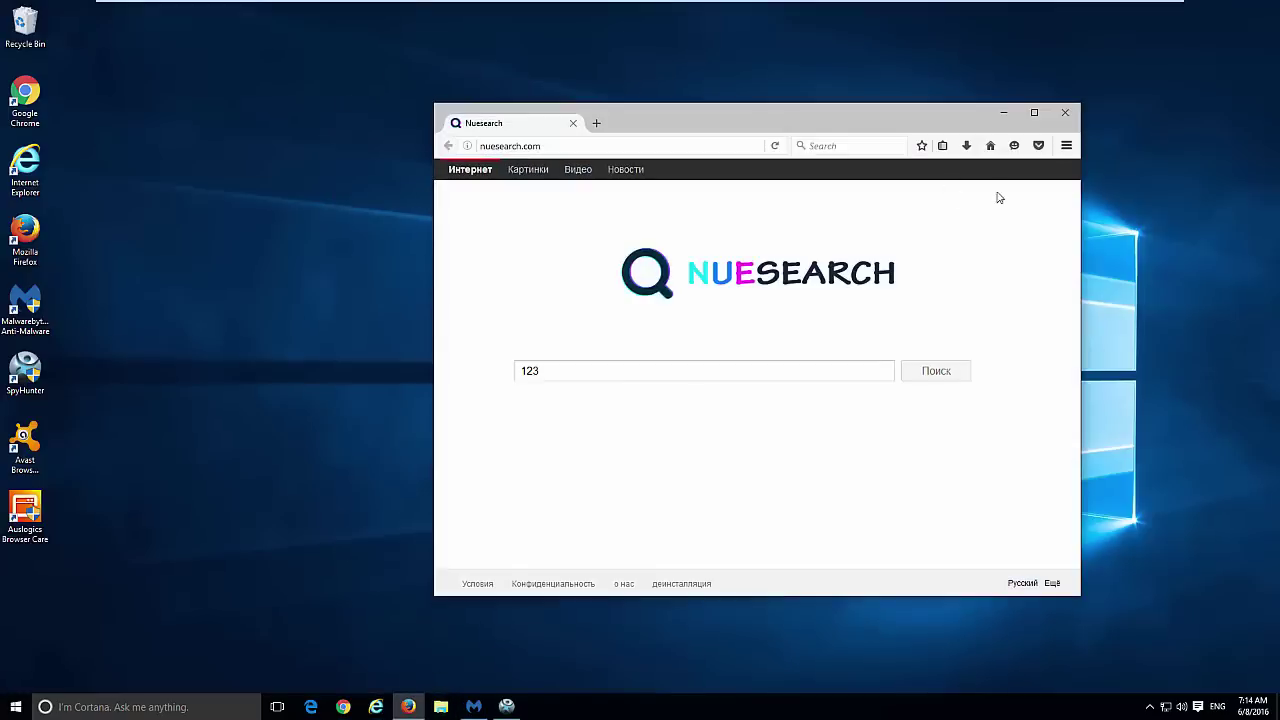
click(1065, 112)
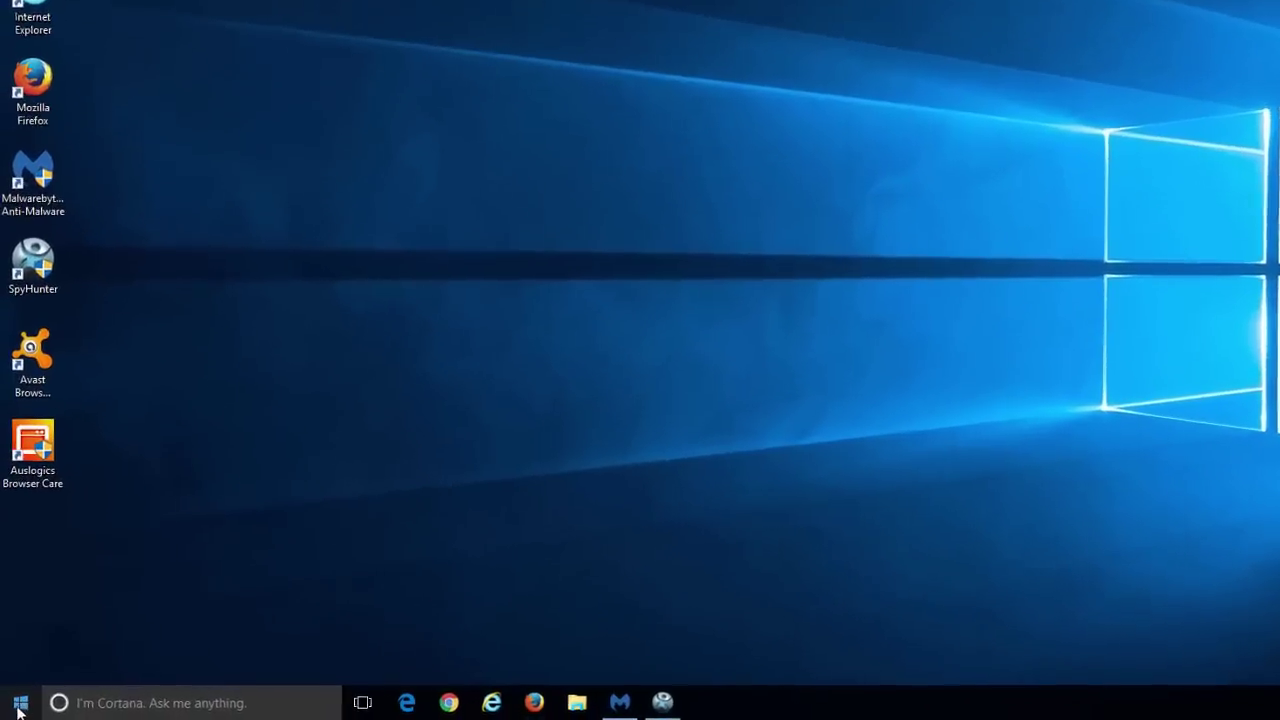
Open Programs and Features and look through the installed programs for suspicious entries
click(16, 707)
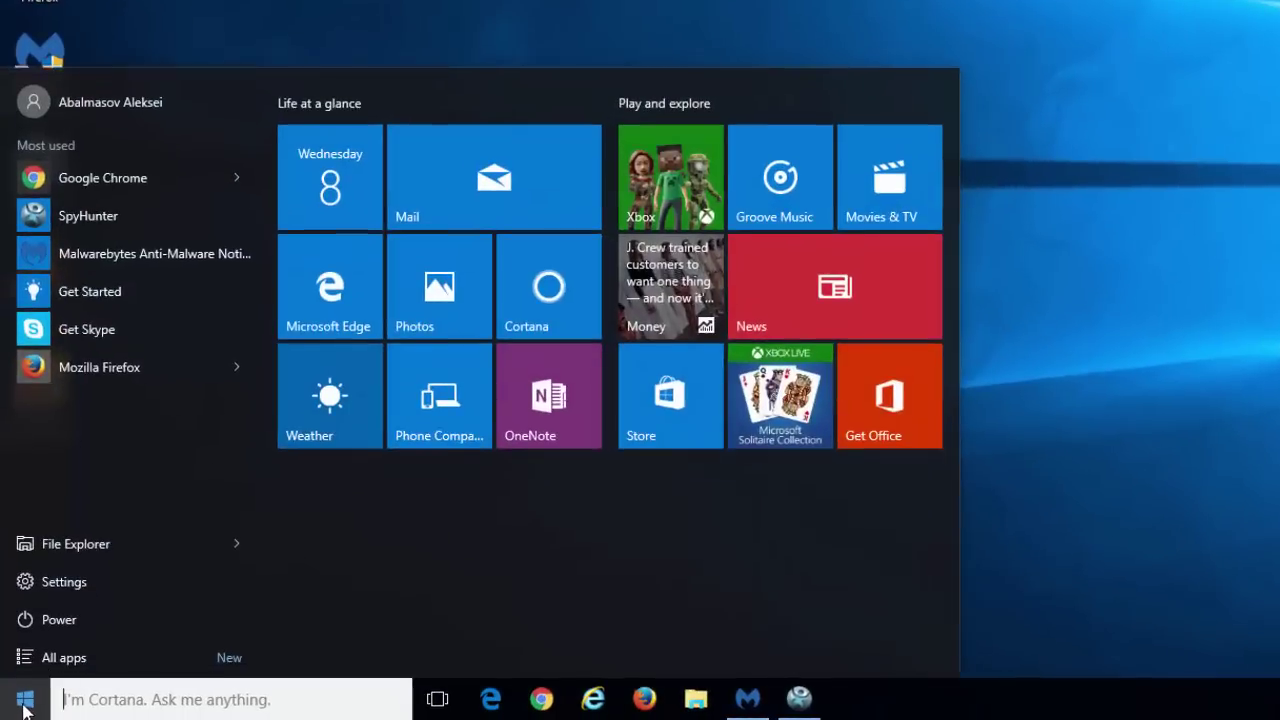
right_click(25, 708)
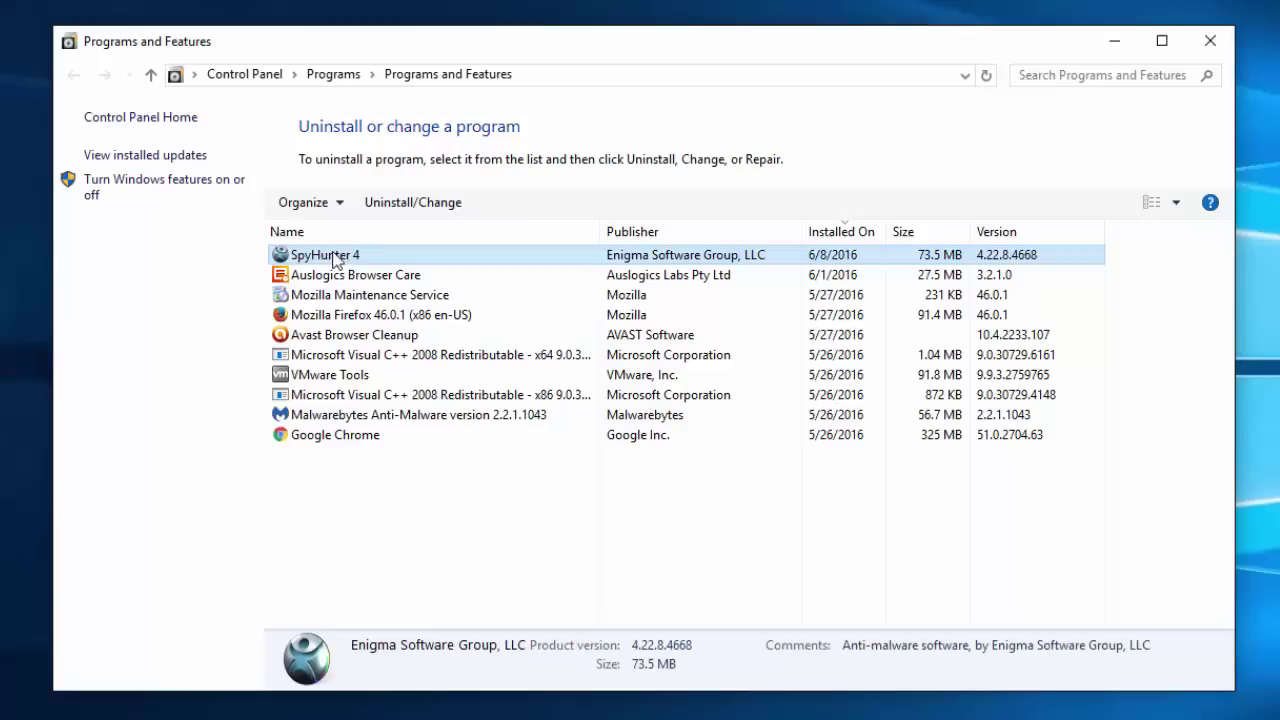
click(474, 212)
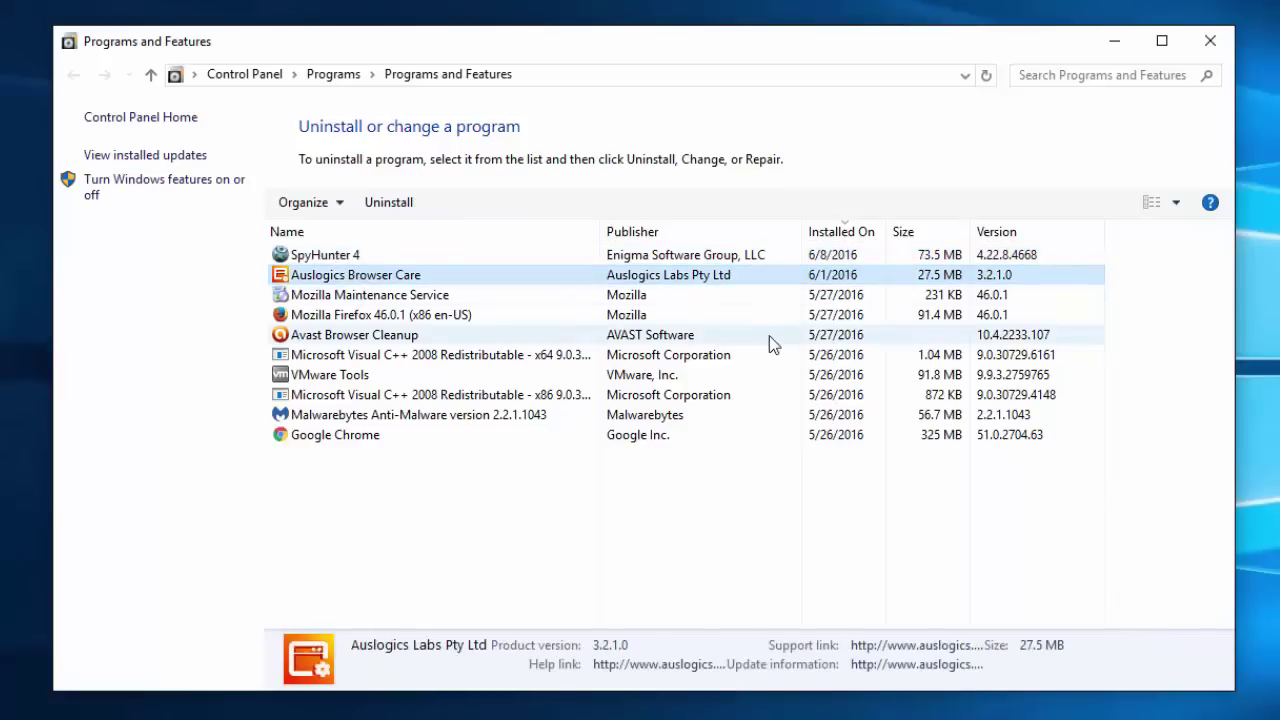
click(336, 418)
click(337, 455)
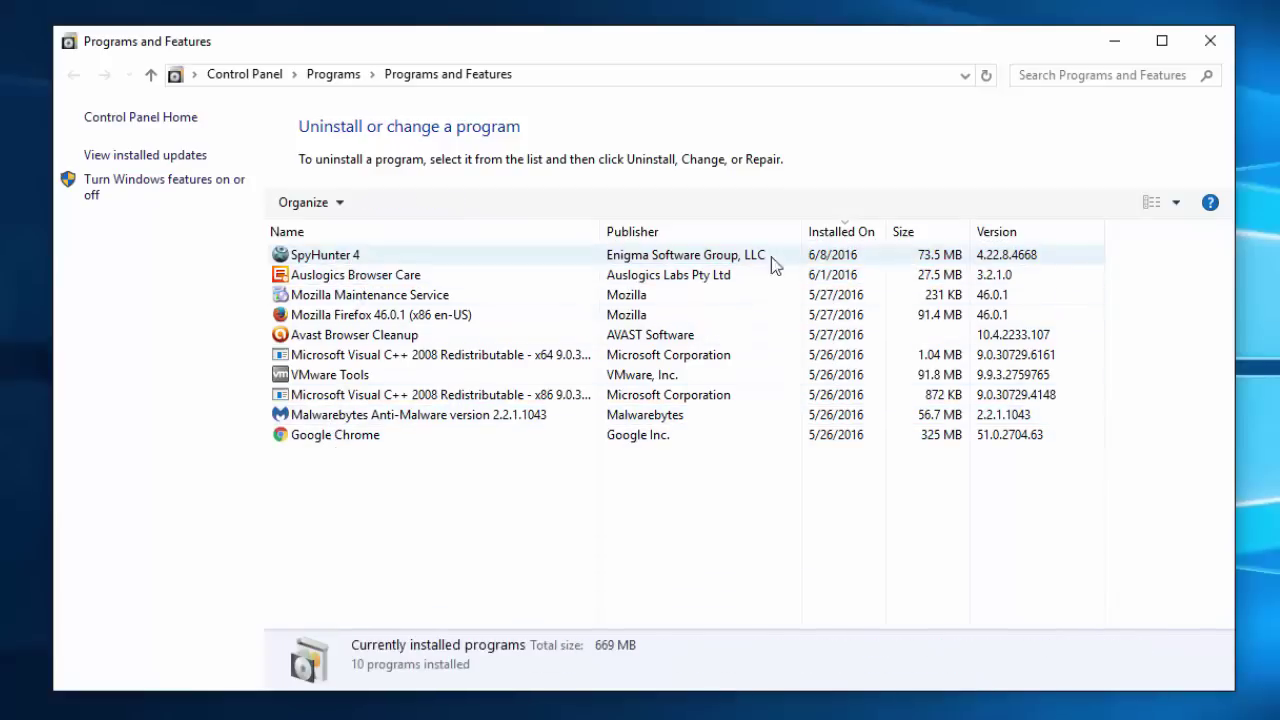
Review the most recently installed programs by their installation dates, then close Programs and Features
click(840, 233)
click(843, 233)
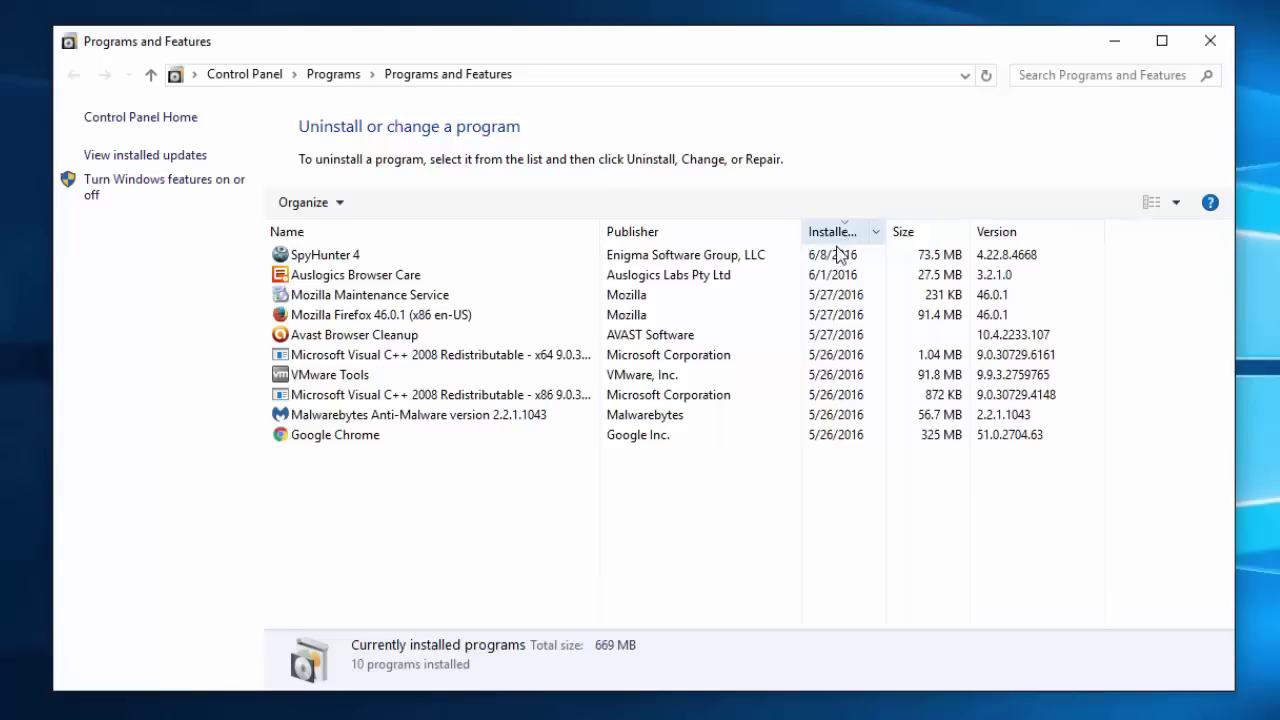
click(845, 253)
click(838, 277)
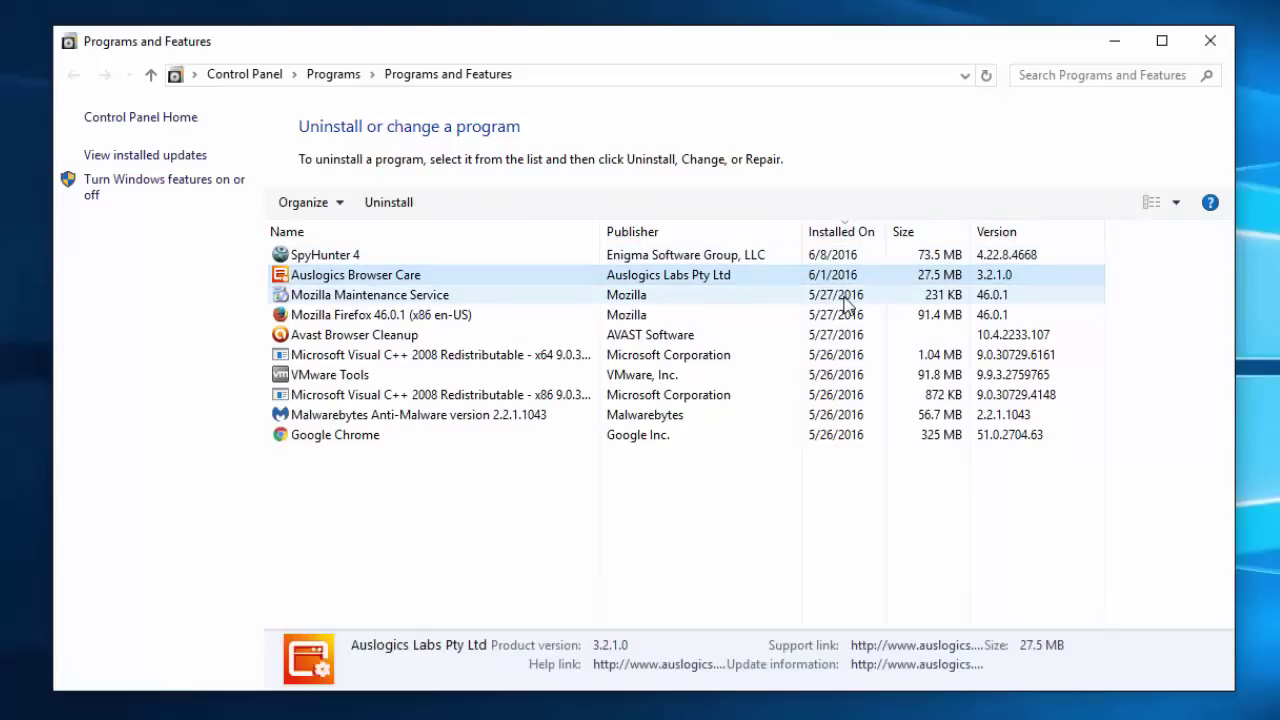
click(845, 296)
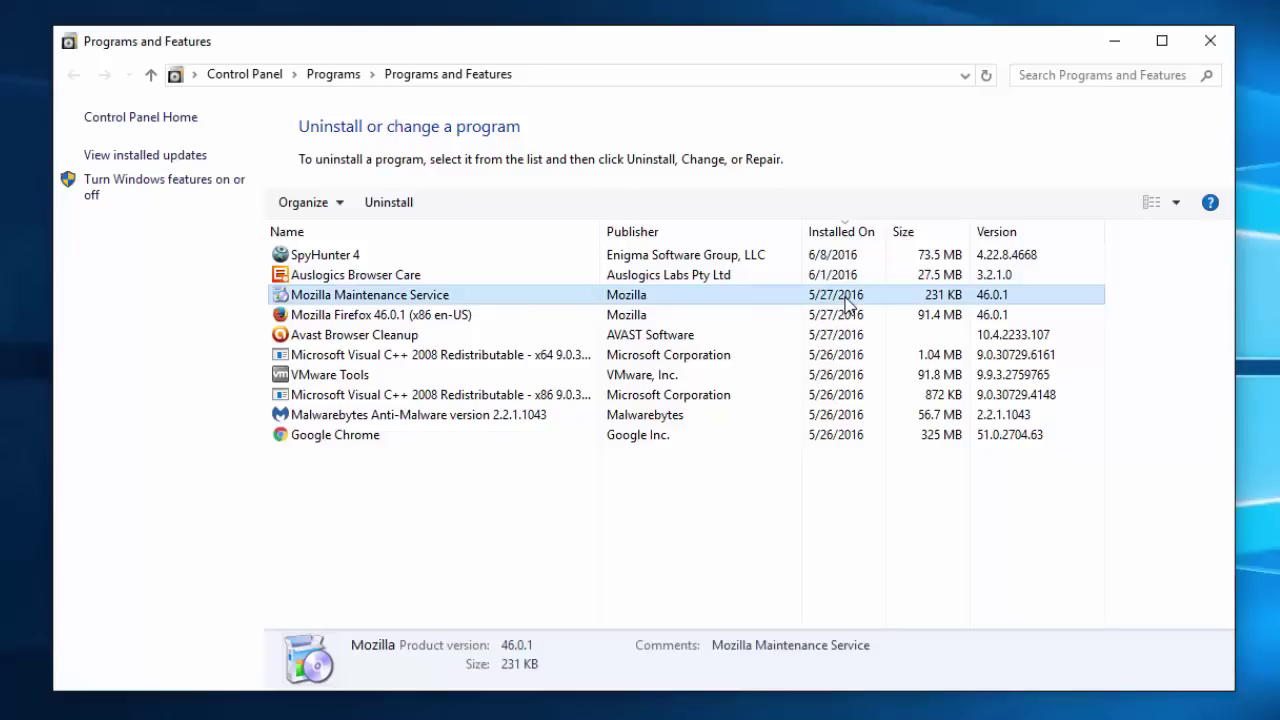
click(772, 254)
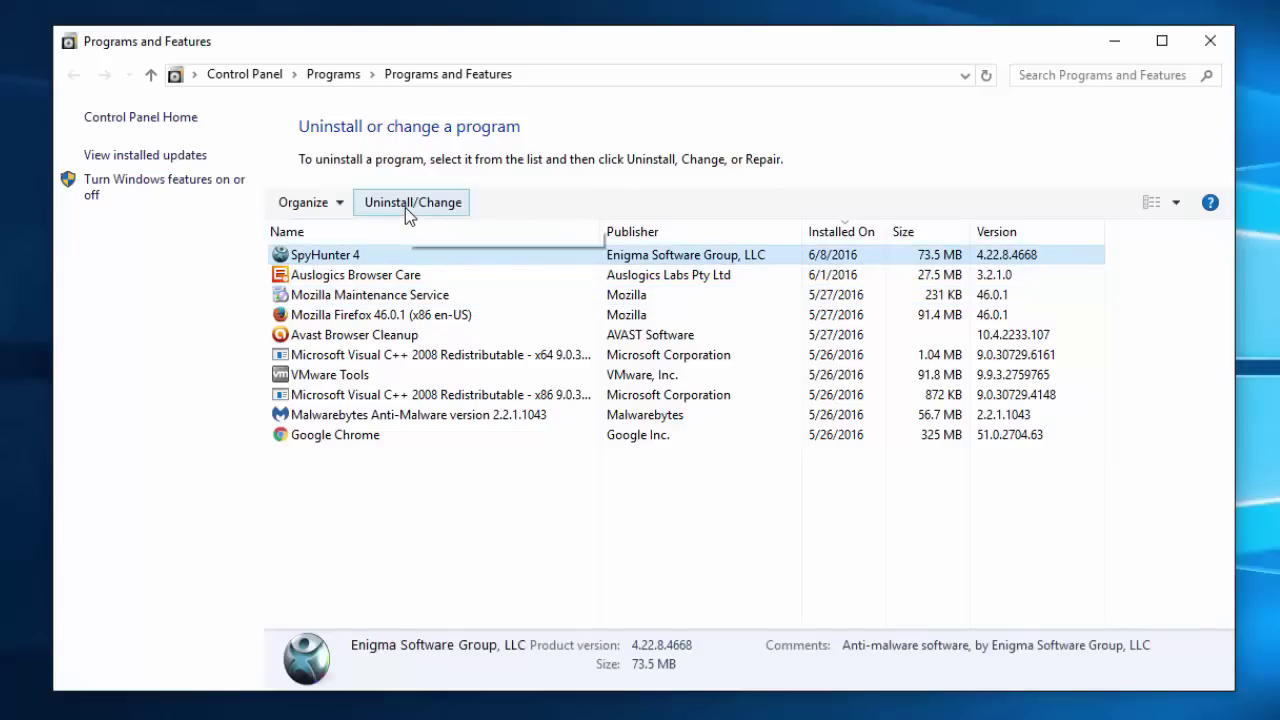
click(1212, 45)
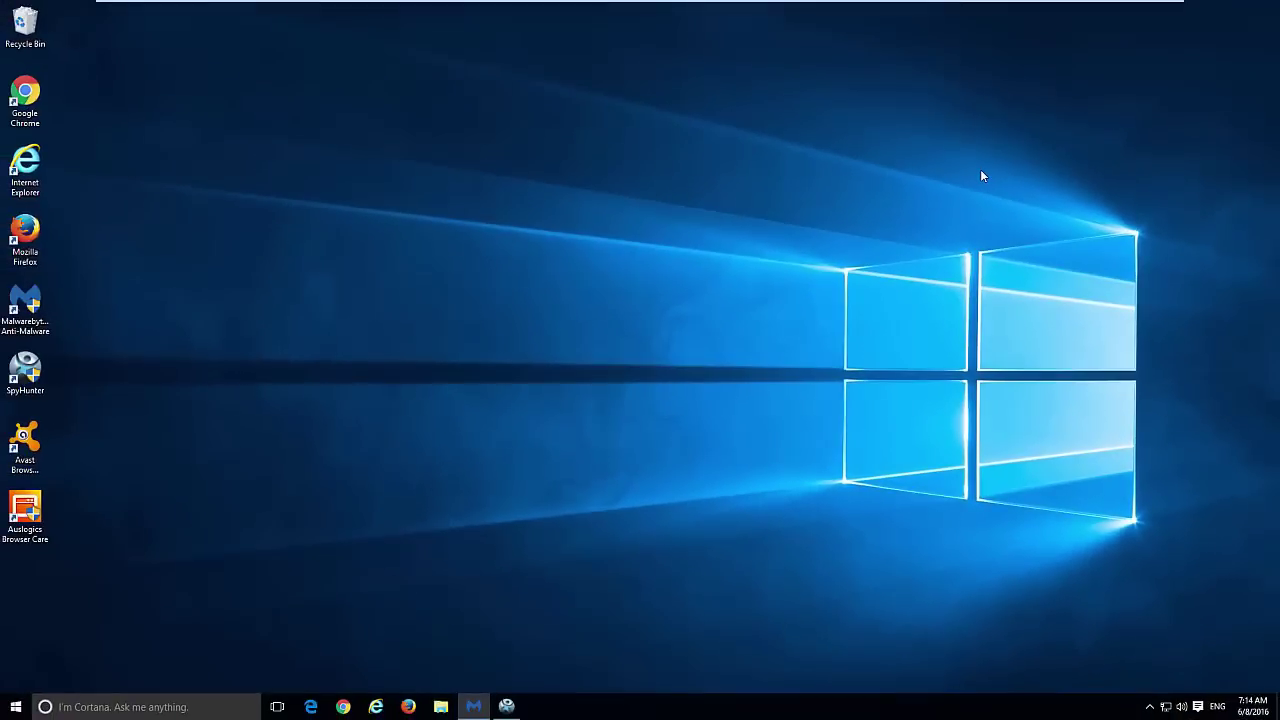
Switch to SpyHunter and examine the Nuesearch.com threat in the scan results, including its Start Page entry
click(519, 711)
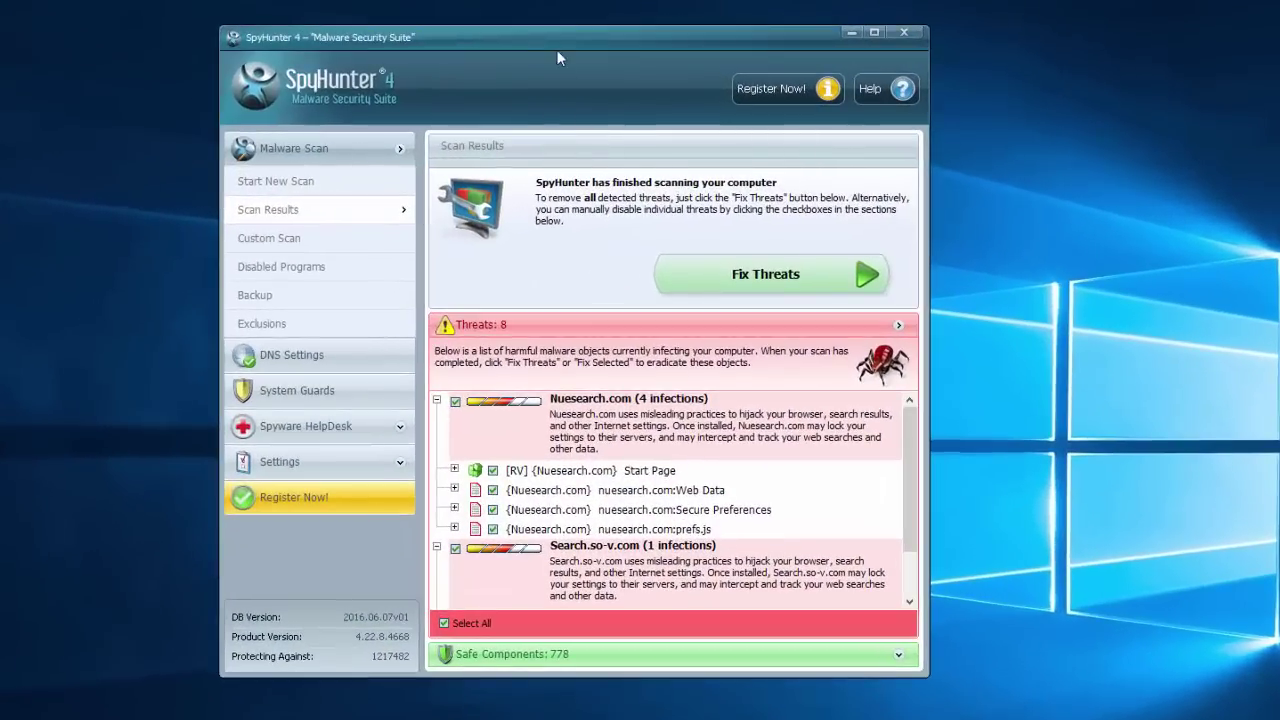
drag(558, 58, 603, 45)
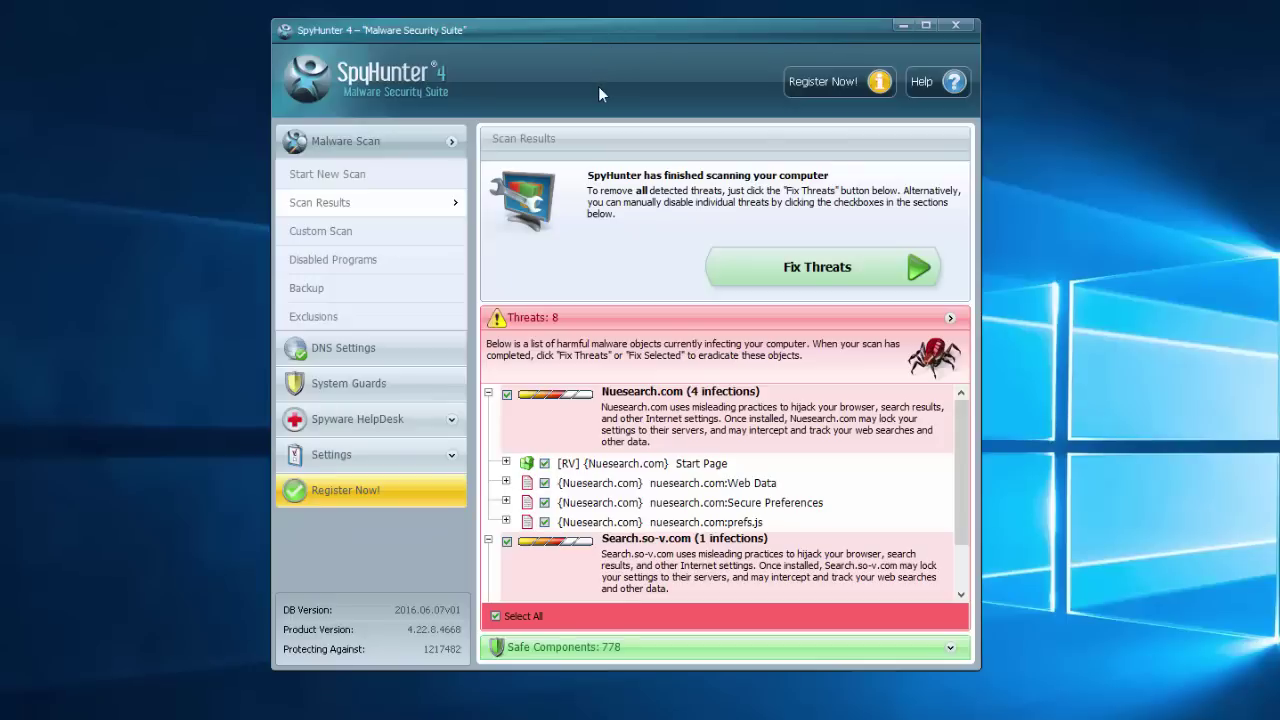
click(647, 398)
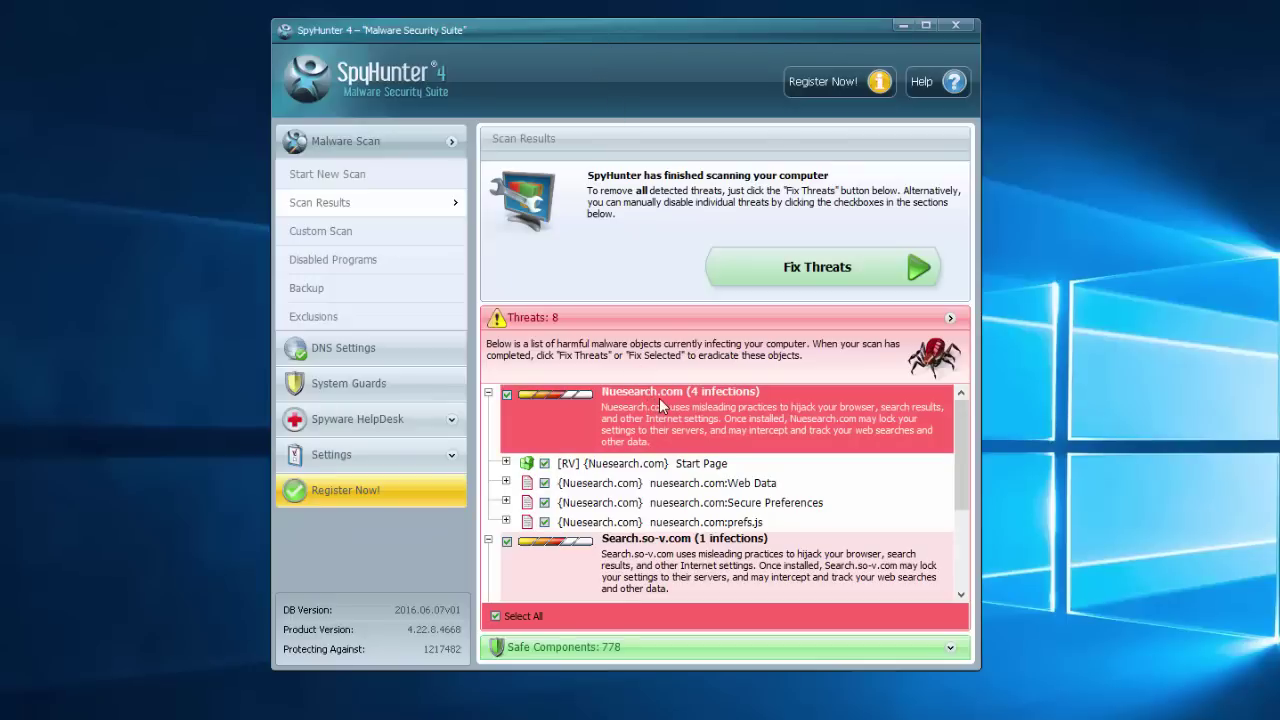
drag(354, 32, 360, 34)
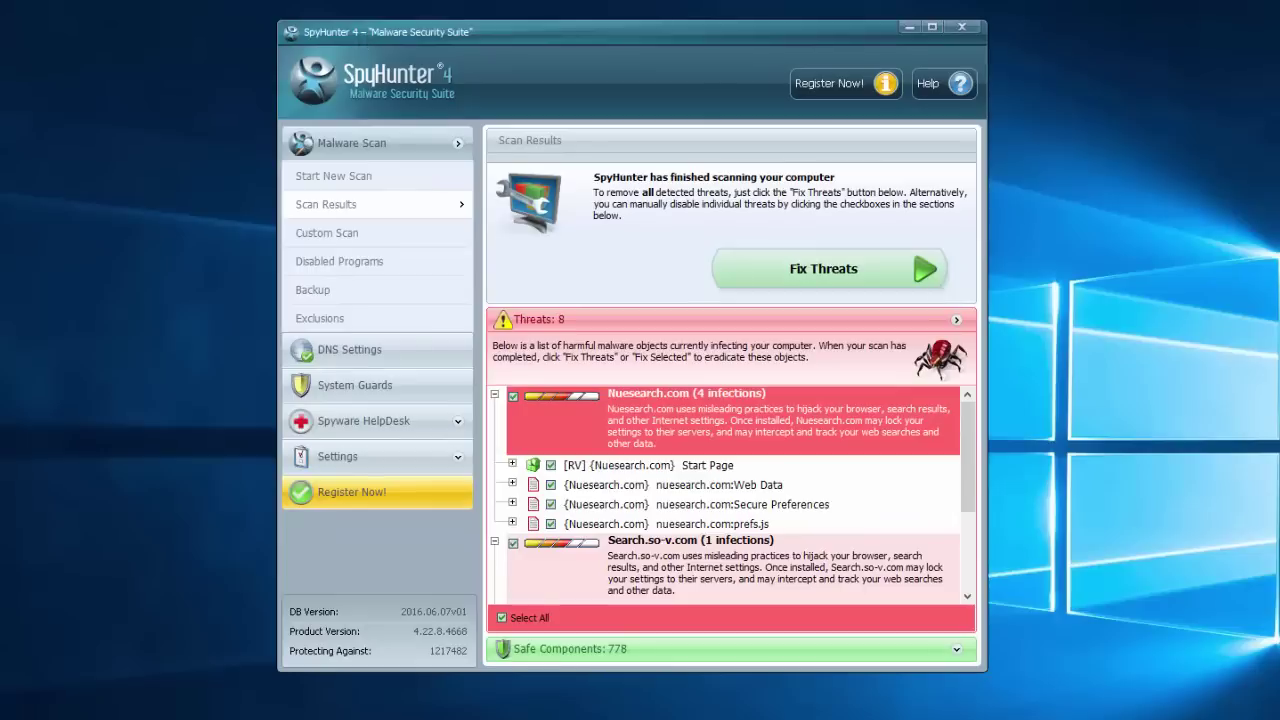
click(512, 466)
click(512, 466)
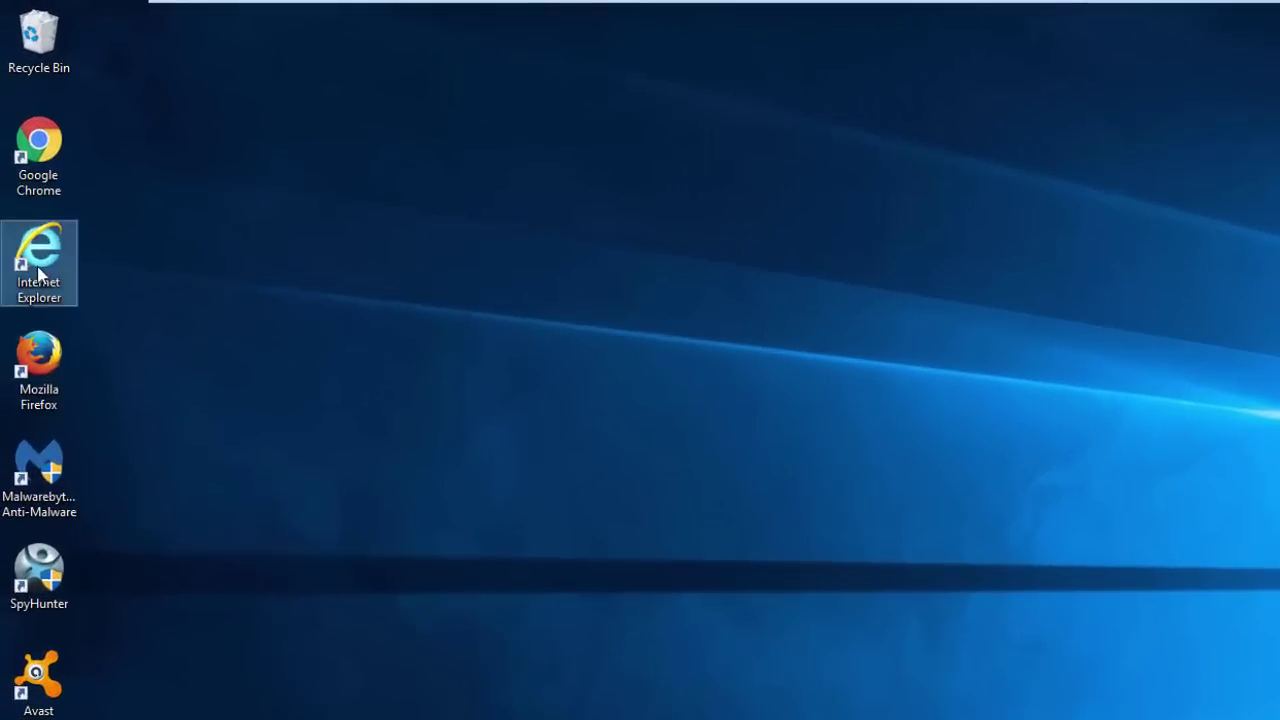
Open the properties of the Internet Explorer desktop shortcut and place the cursor in its Target path
right_click(24, 174)
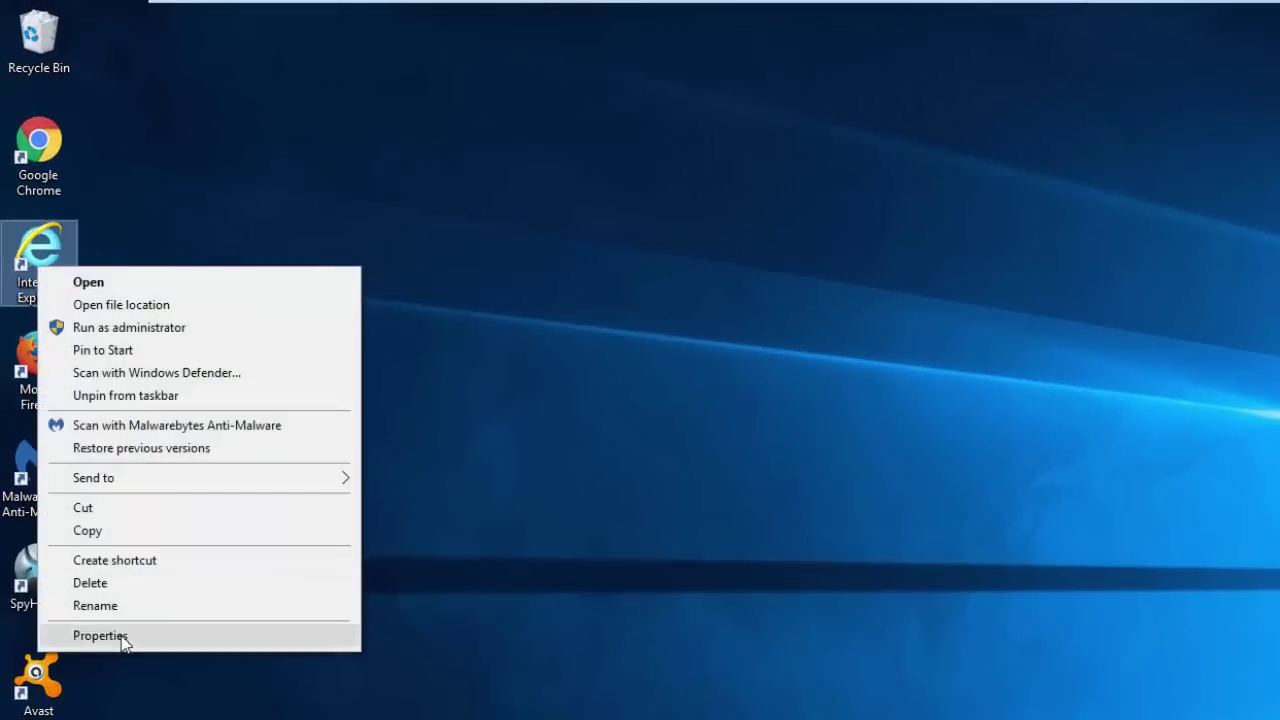
click(110, 636)
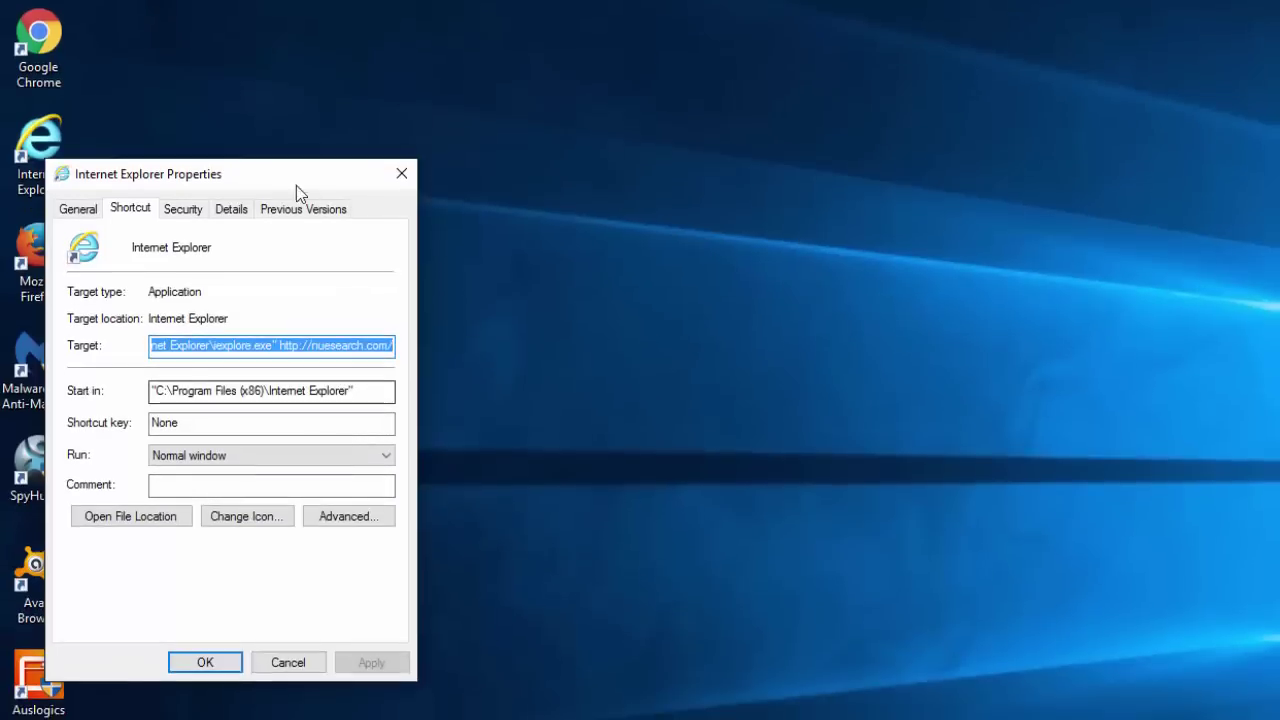
drag(296, 185, 506, 134)
click(495, 297)
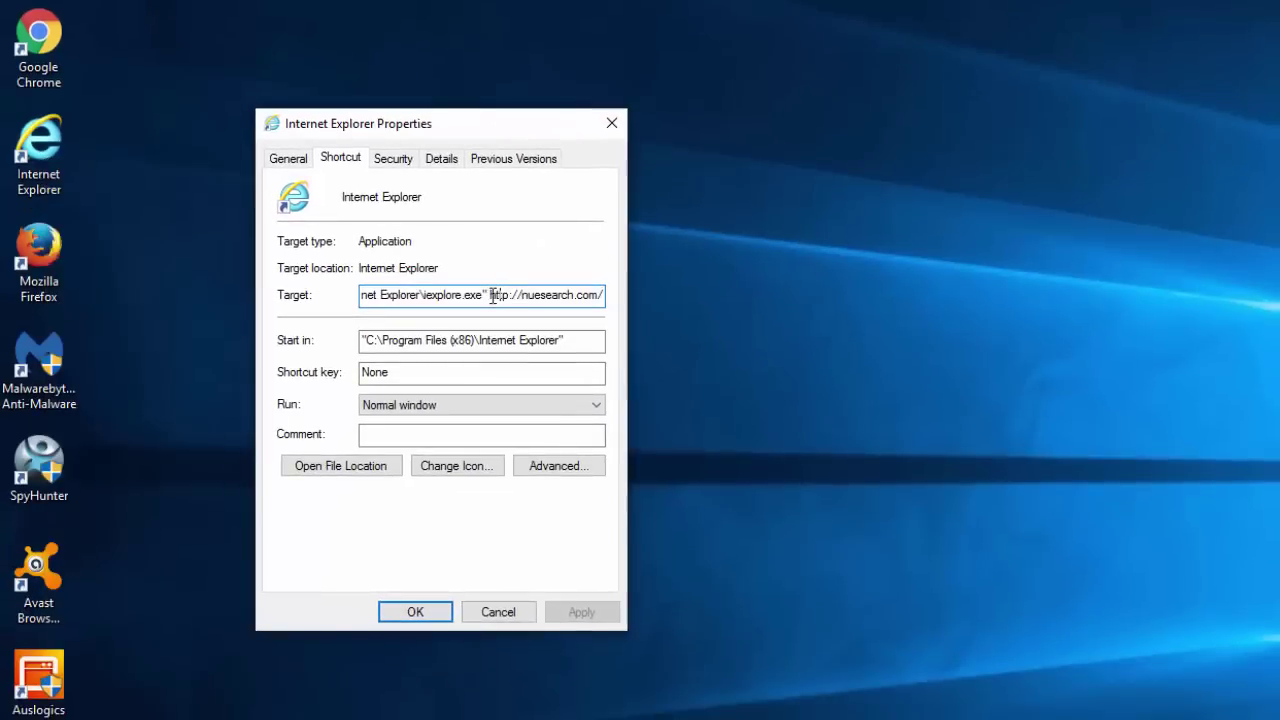
drag(492, 297, 329, 300)
click(457, 291)
key(ctrl+a)
key(Delete)
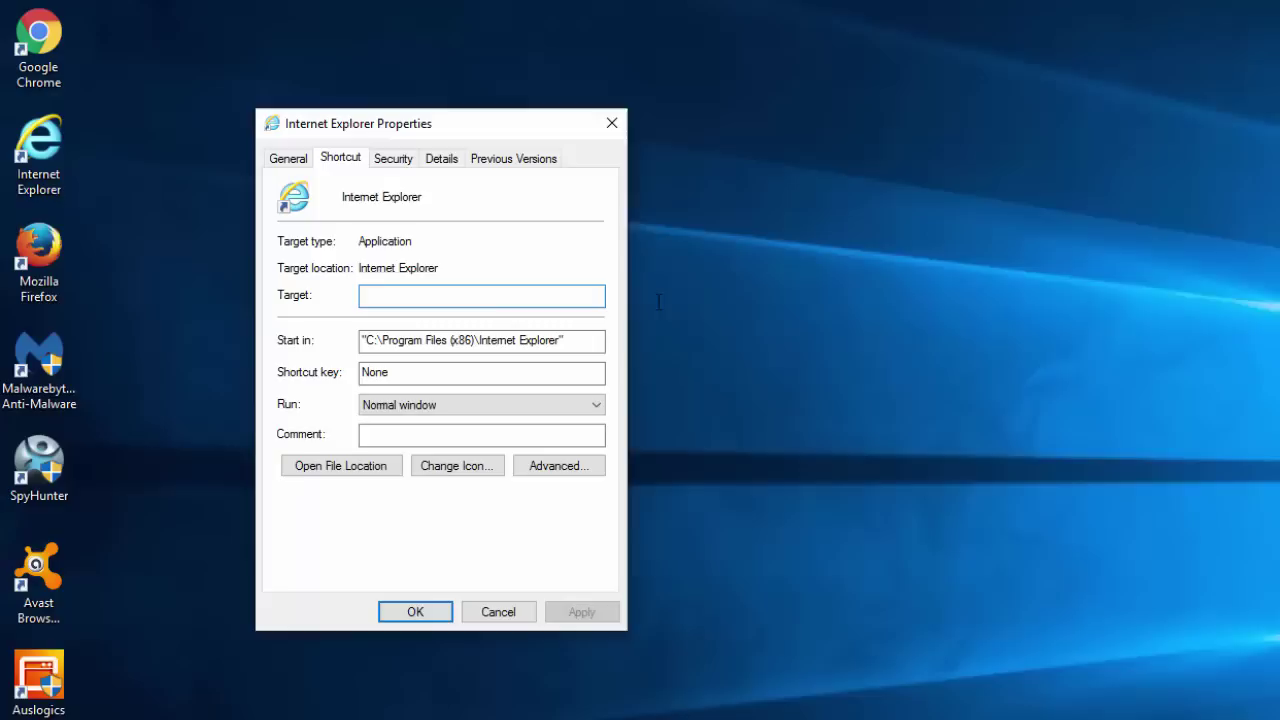
key(ctrl+z)
drag(488, 295, 620, 293)
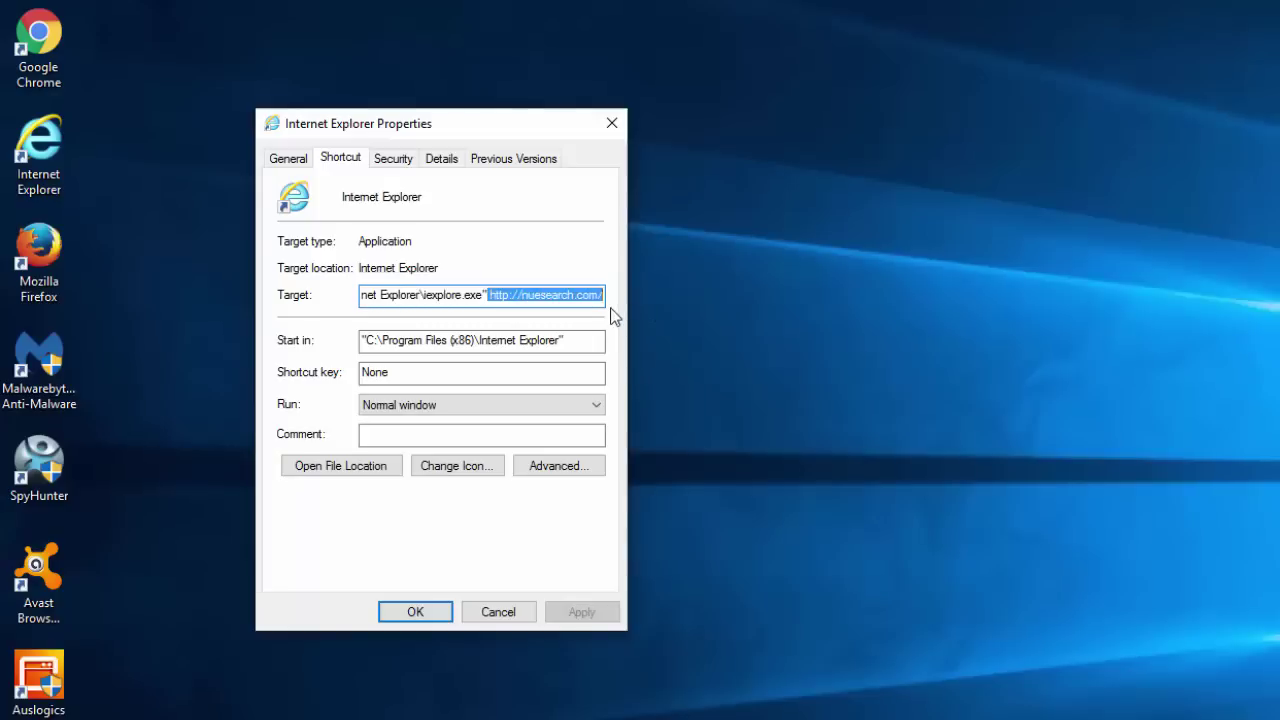
key(Delete)
click(594, 617)
click(415, 611)
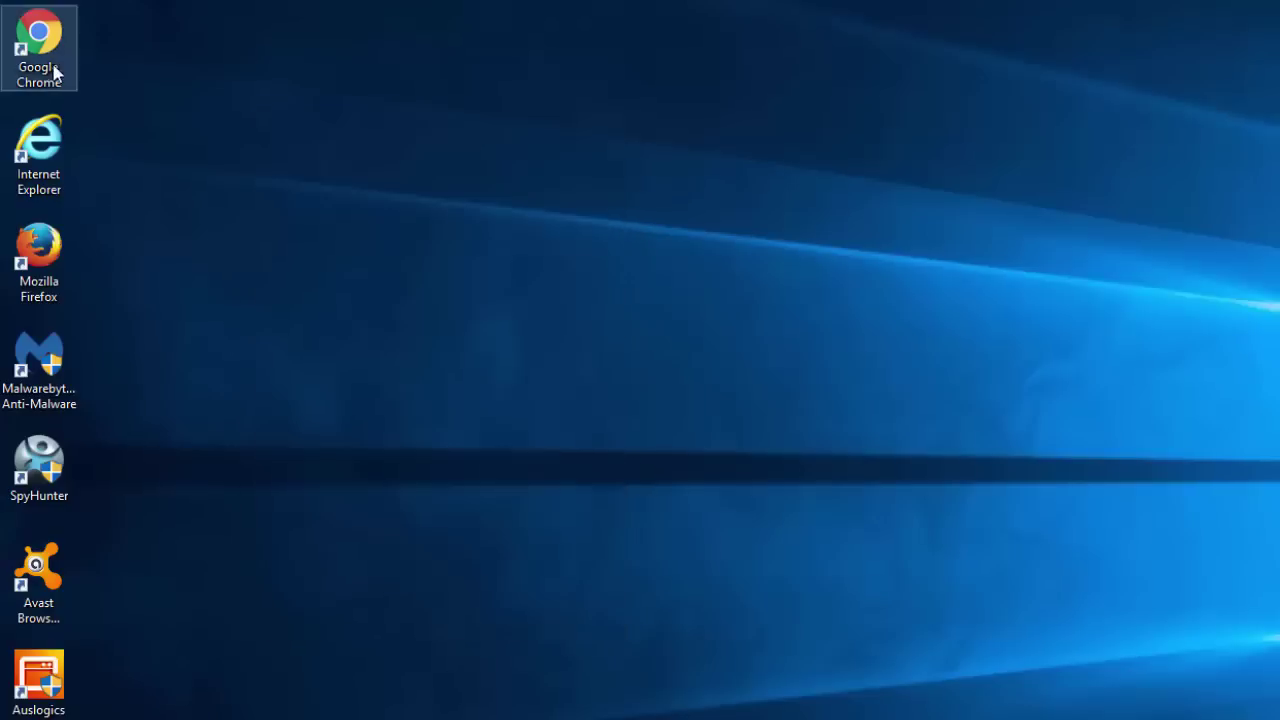
right_click(55, 73)
click(145, 457)
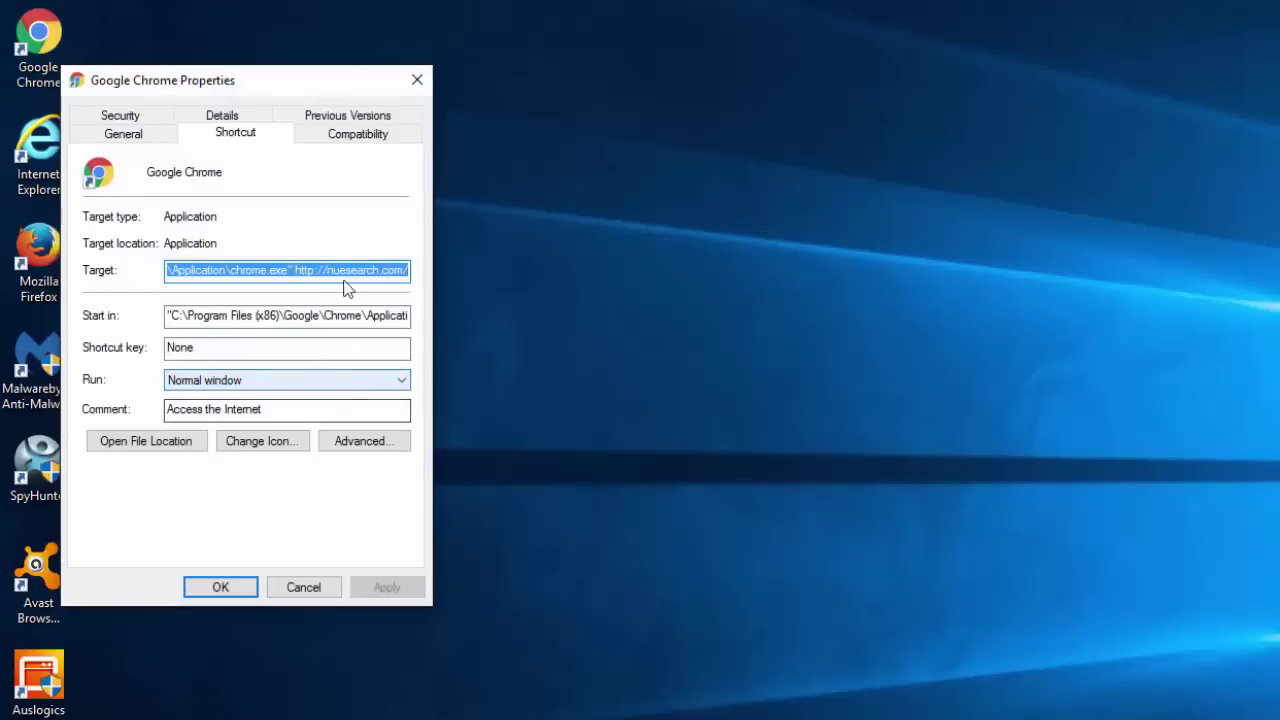
click(300, 271)
drag(296, 271, 408, 271)
key(Delete)
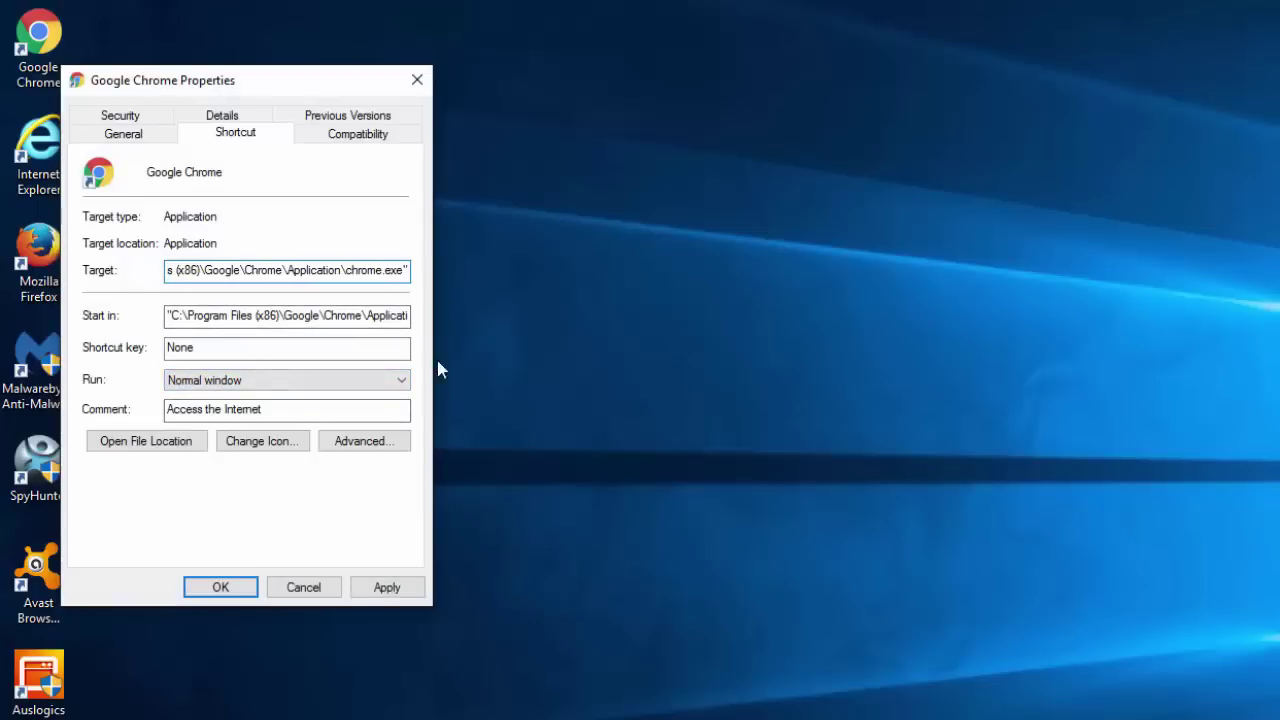
click(386, 587)
click(309, 386)
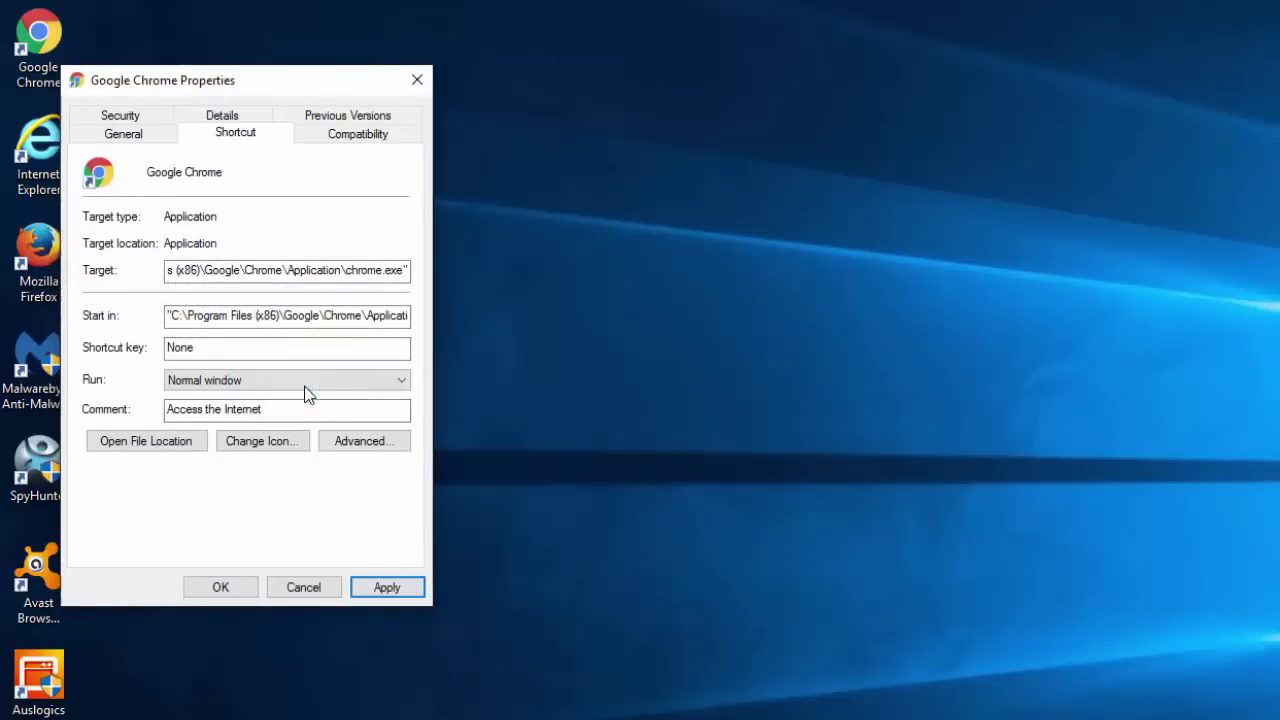
click(417, 80)
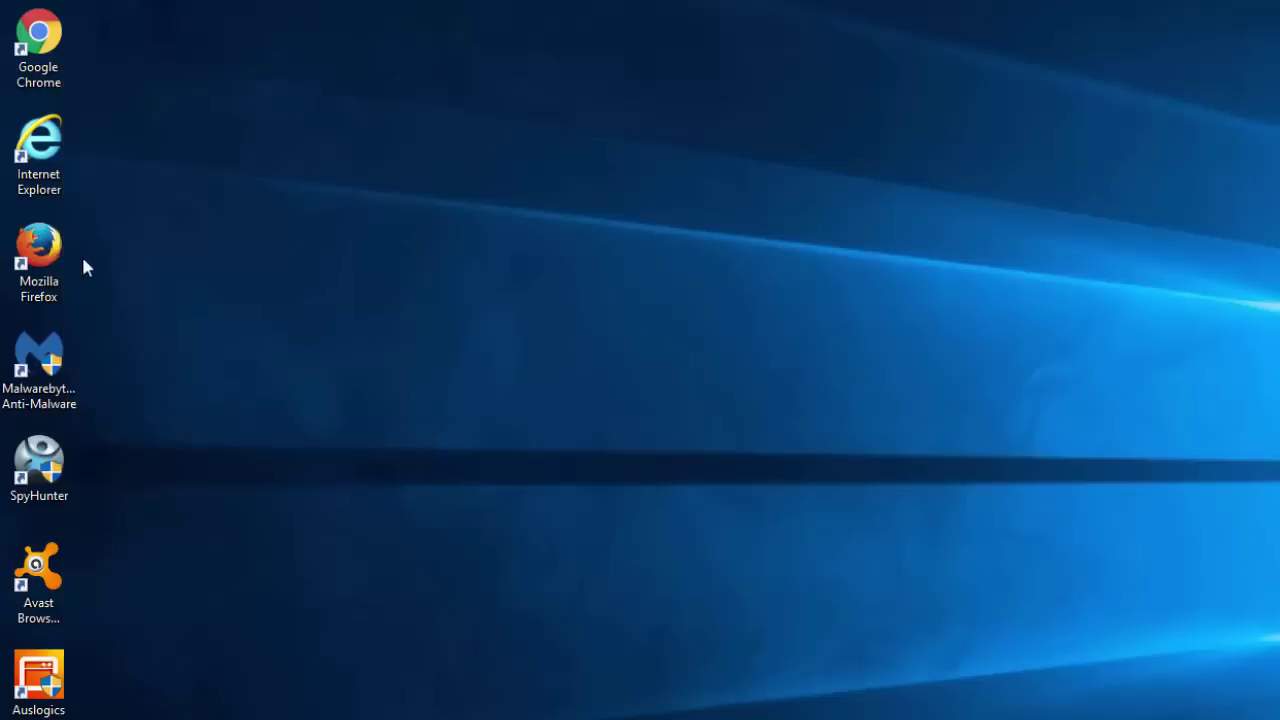
right_click(29, 284)
click(89, 669)
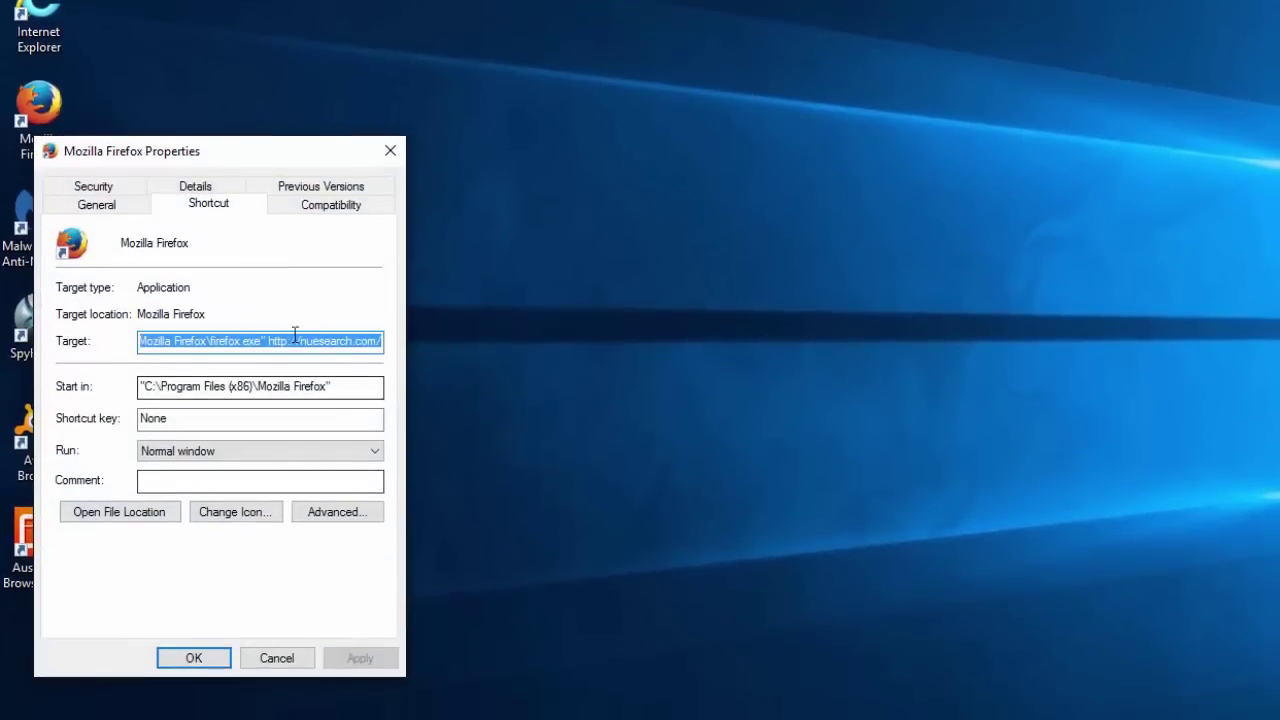
click(268, 485)
drag(268, 343, 382, 343)
key(BackSpace)
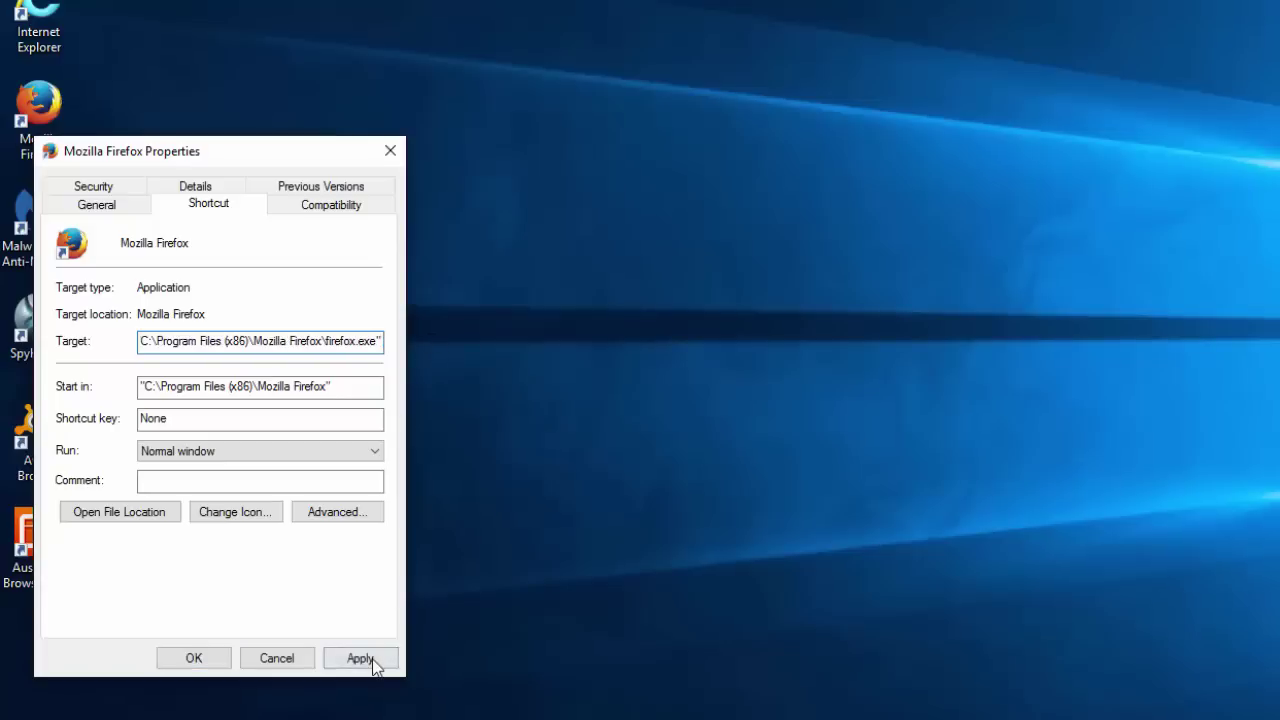
click(370, 660)
click(251, 453)
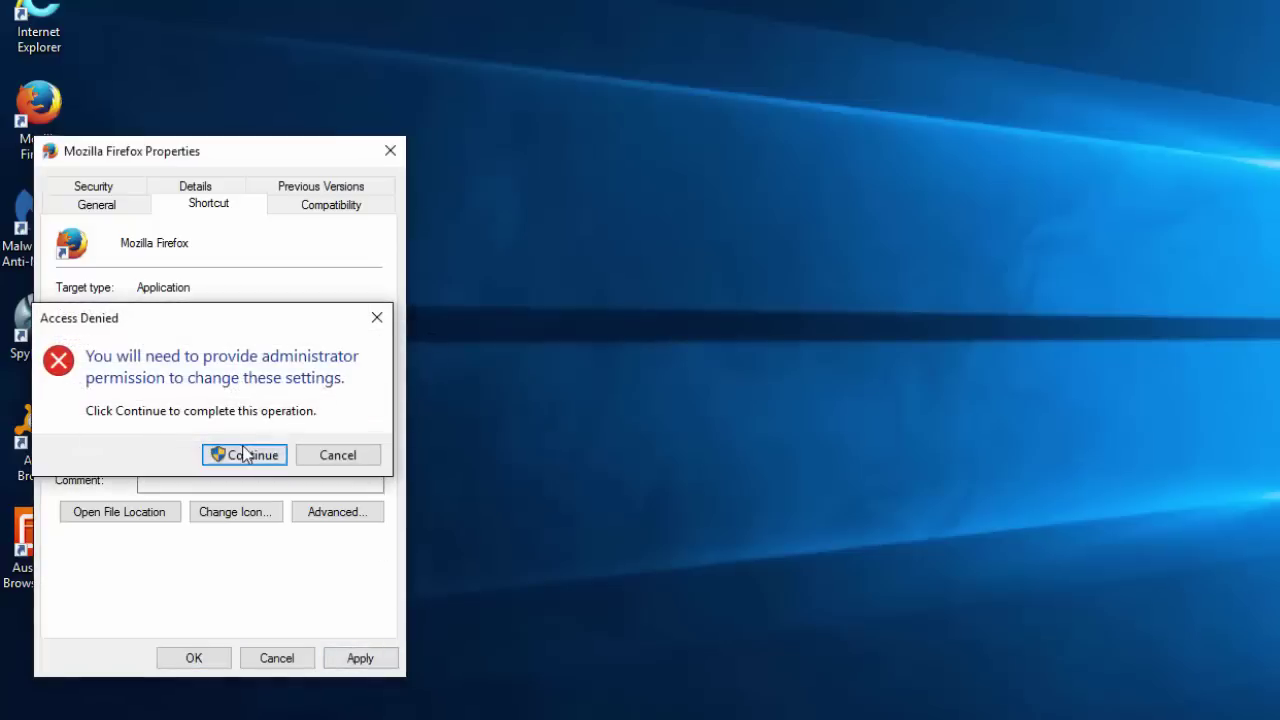
click(390, 151)
Run Avast Browser Cleanup from the desktop as administrator and allow it to make changes to the PC
right_click(47, 425)
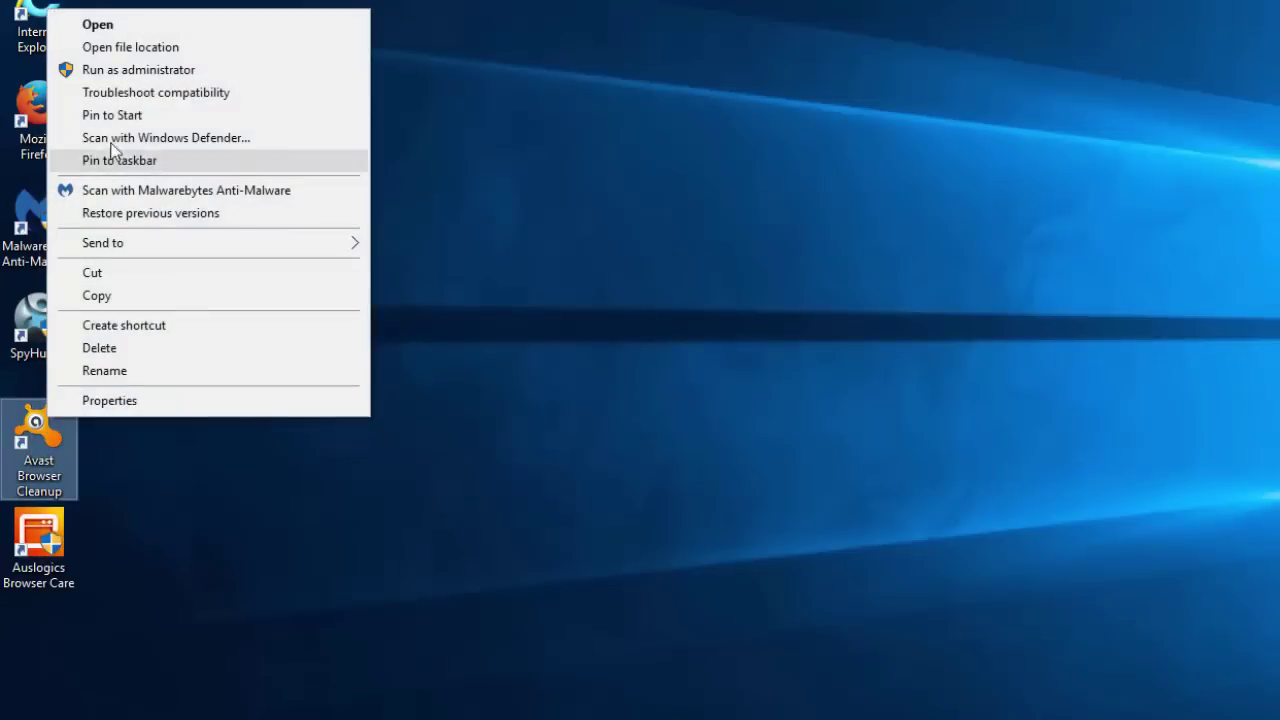
click(110, 69)
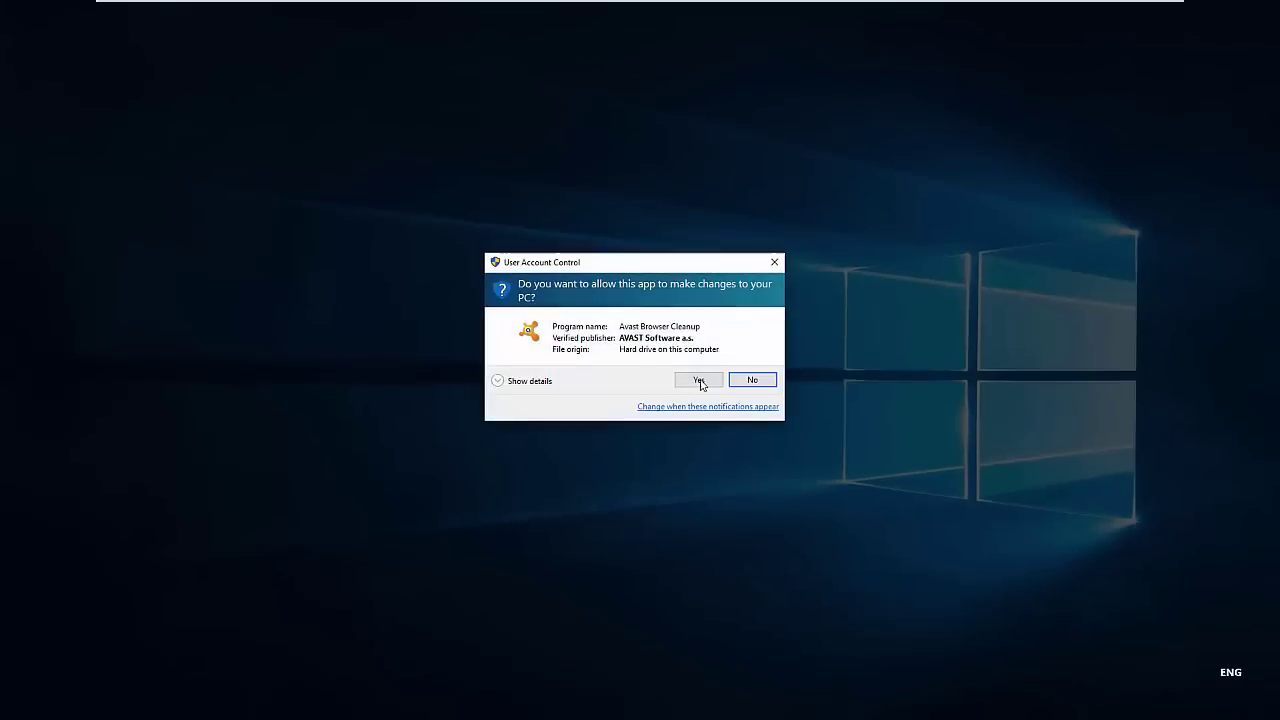
click(692, 378)
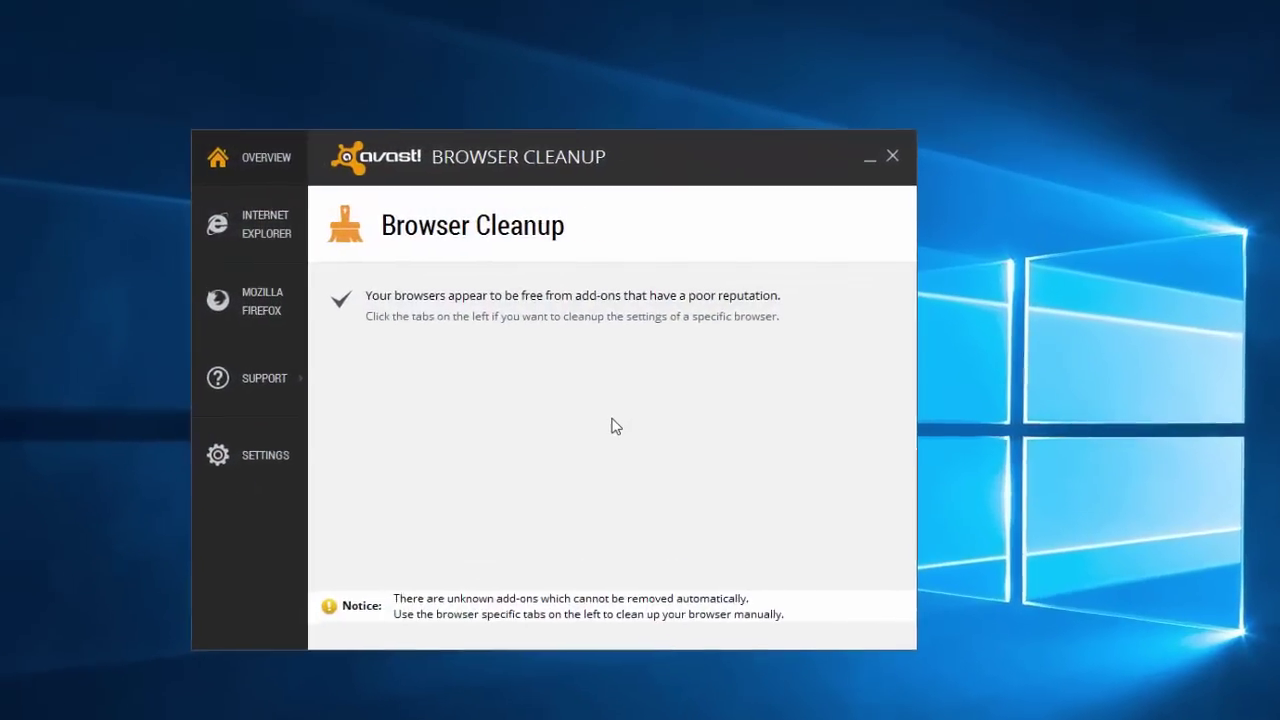
Reset the Internet Explorer settings in Avast Browser Cleanup, restoring its homepage and search provider
click(244, 217)
click(876, 232)
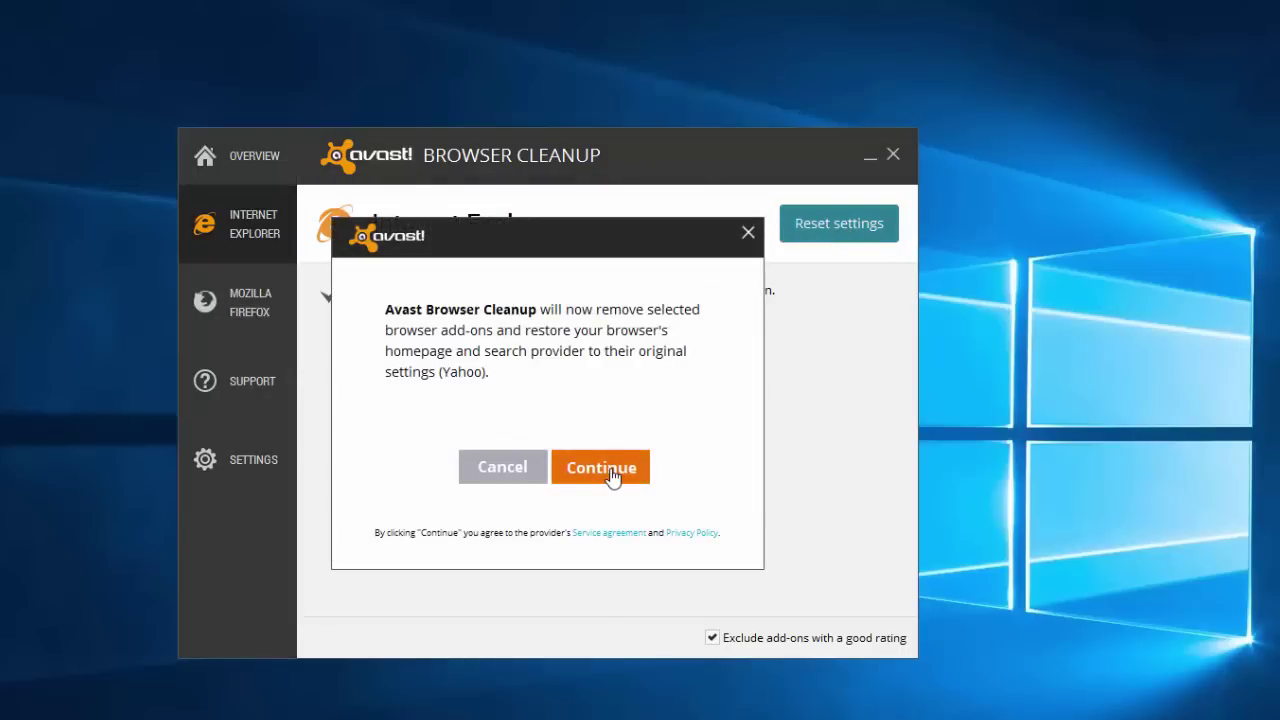
click(614, 470)
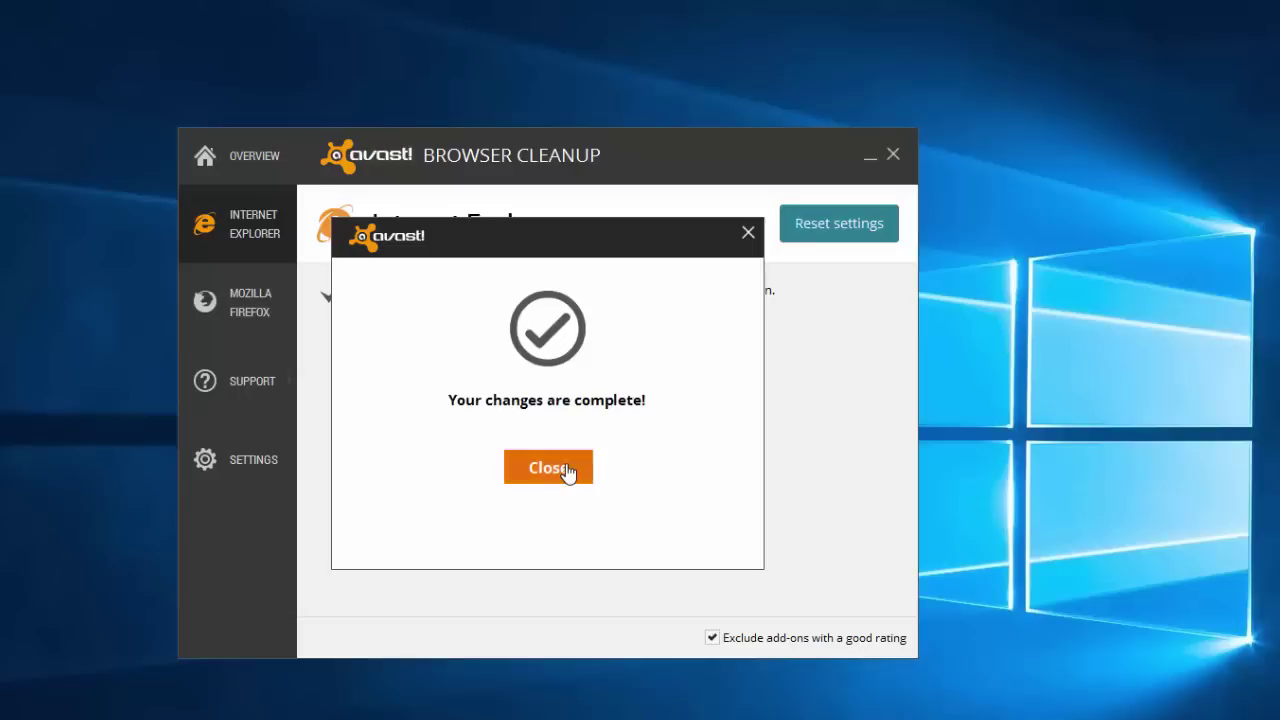
click(566, 468)
Reset the Mozilla Firefox settings in Avast Browser Cleanup and close the completion message
click(266, 295)
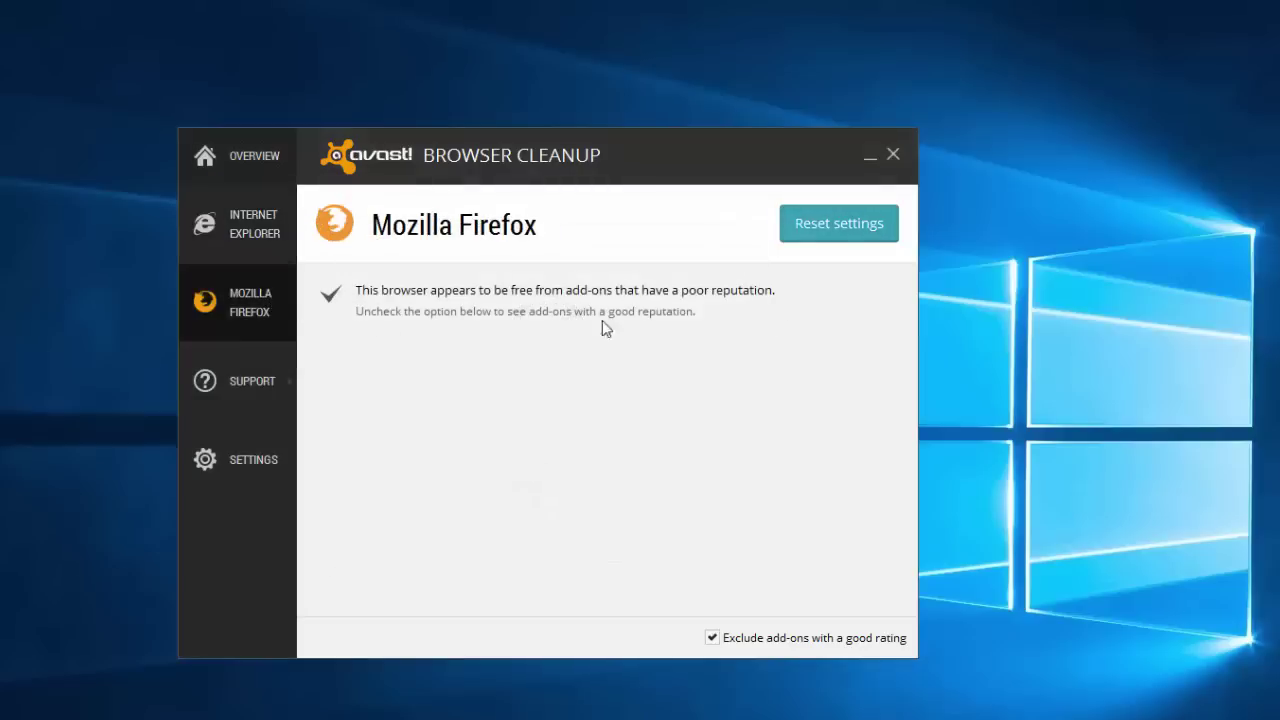
click(836, 236)
click(590, 470)
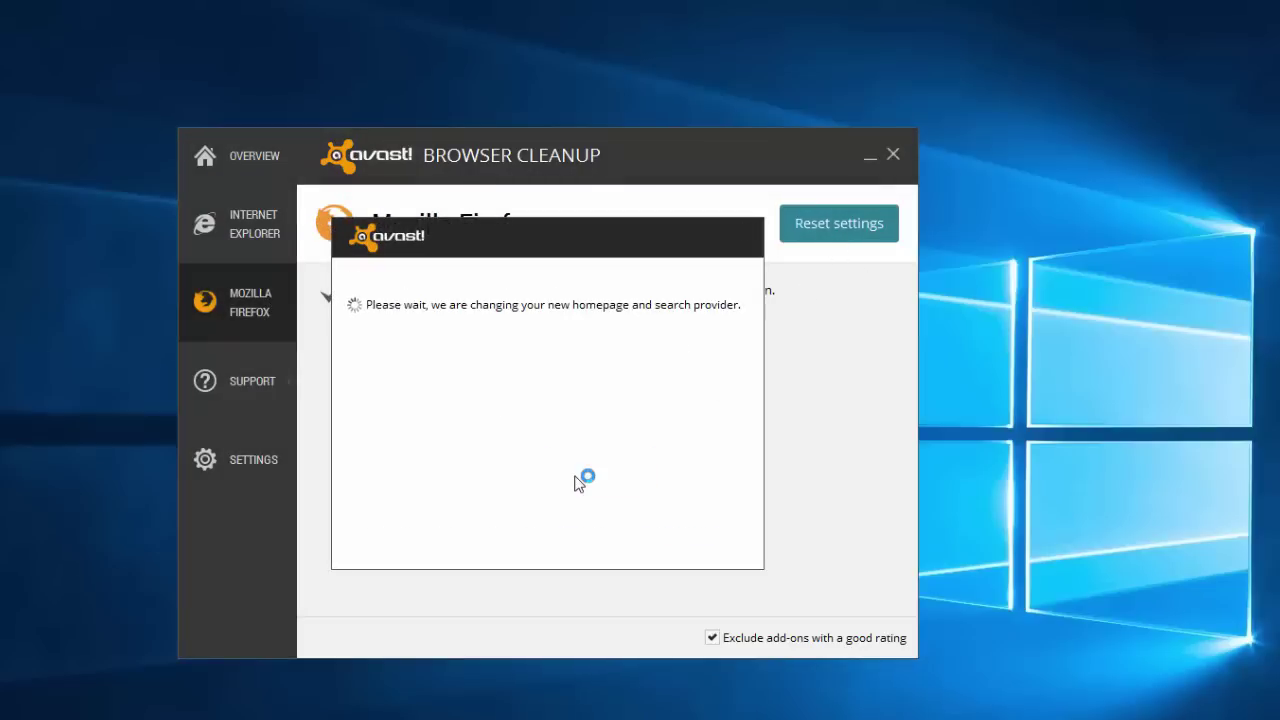
click(570, 474)
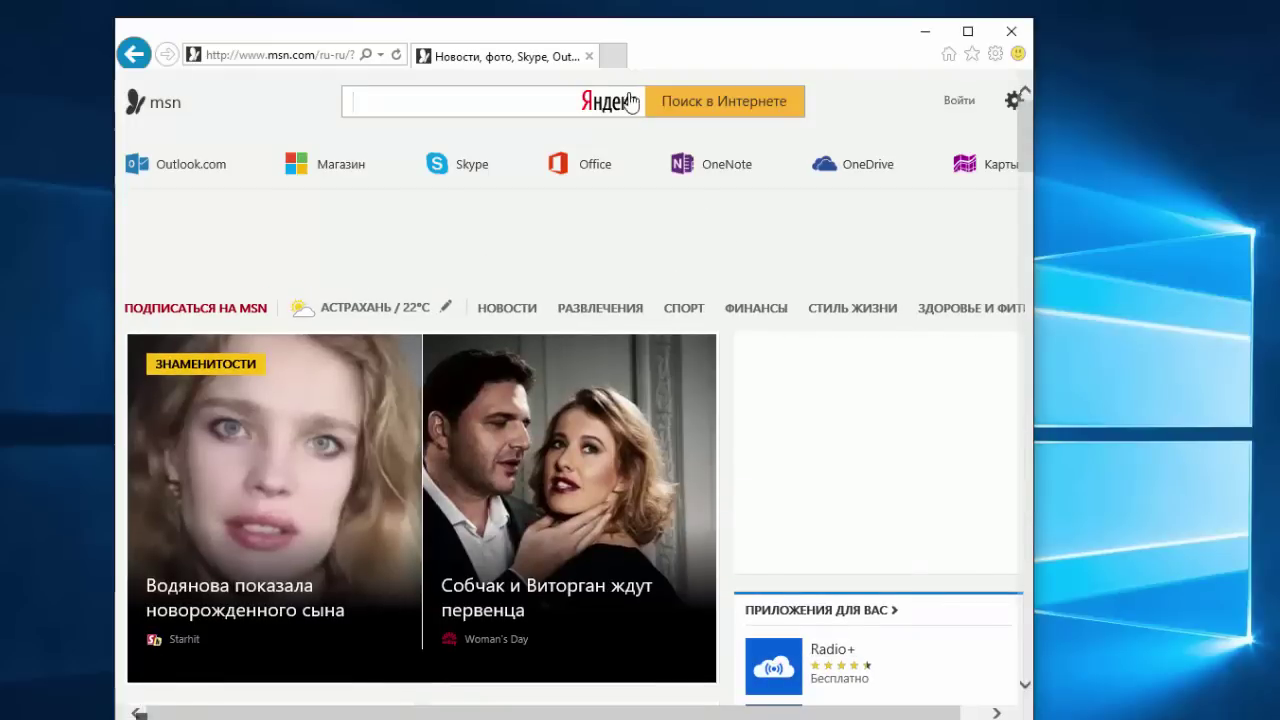
Close Internet Explorer, switch to Firefox to examine its home page and search engine options, and close Firefox
click(1013, 35)
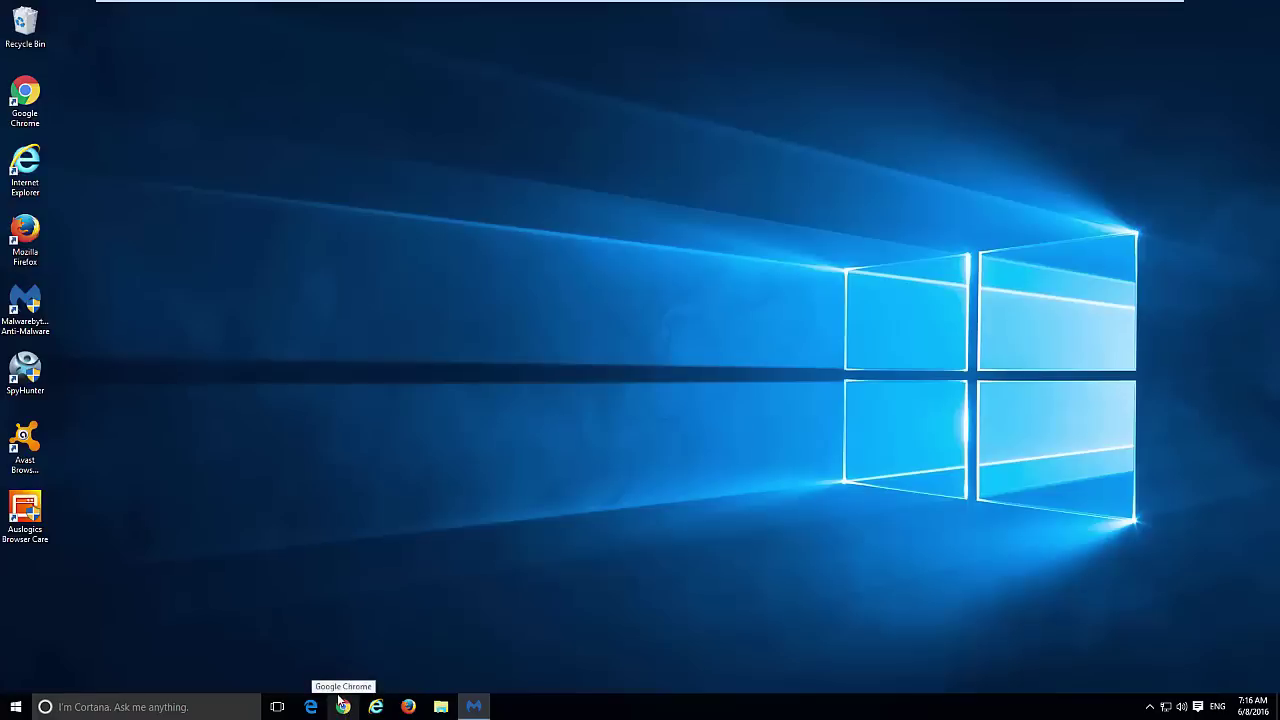
click(344, 706)
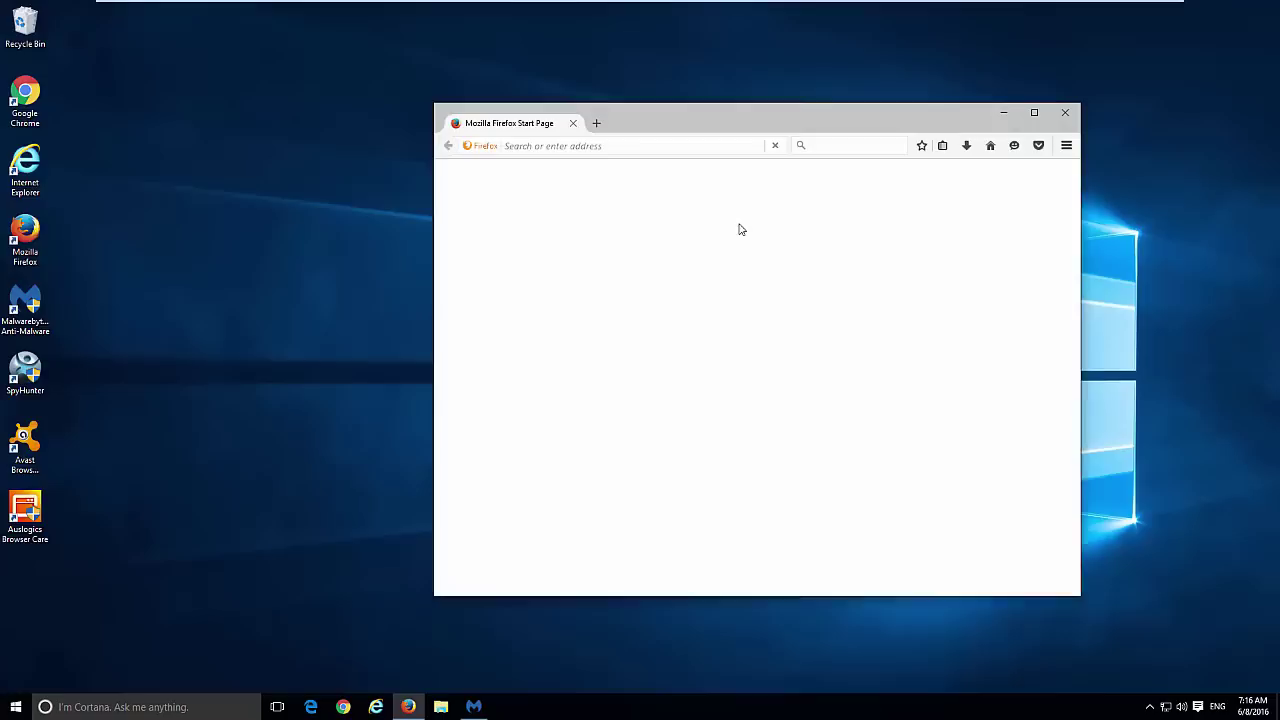
click(1065, 147)
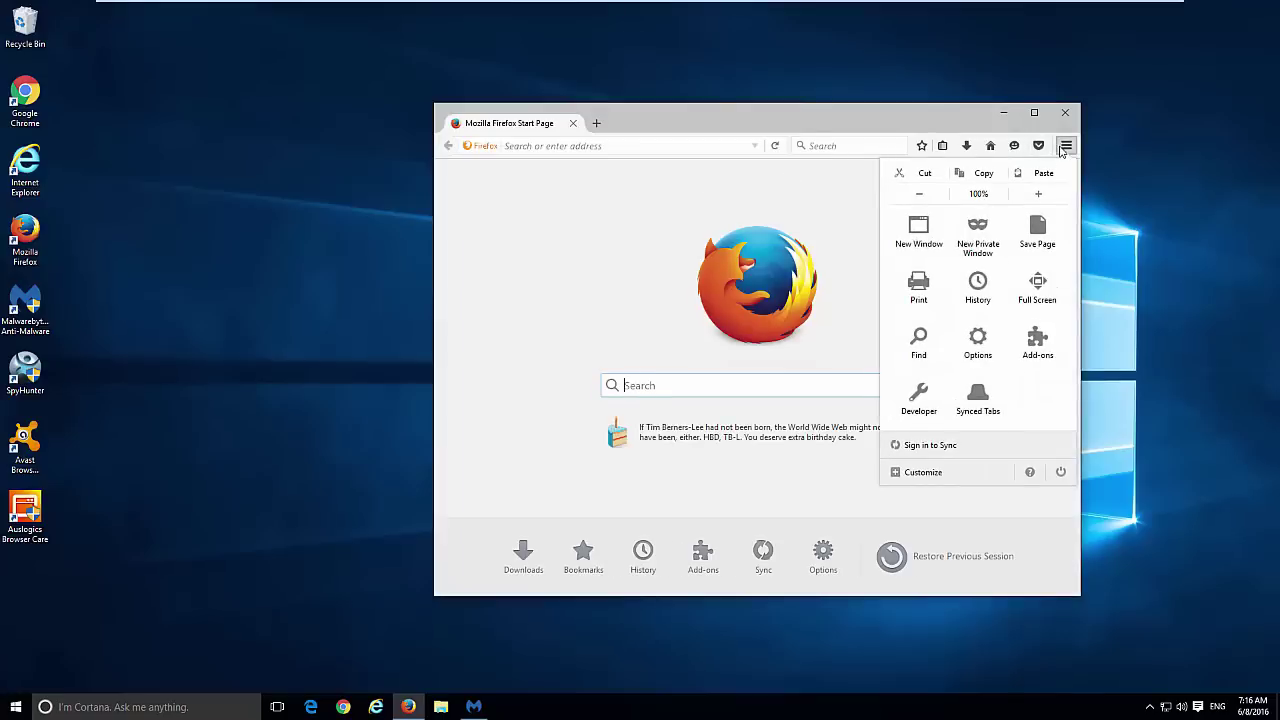
click(975, 342)
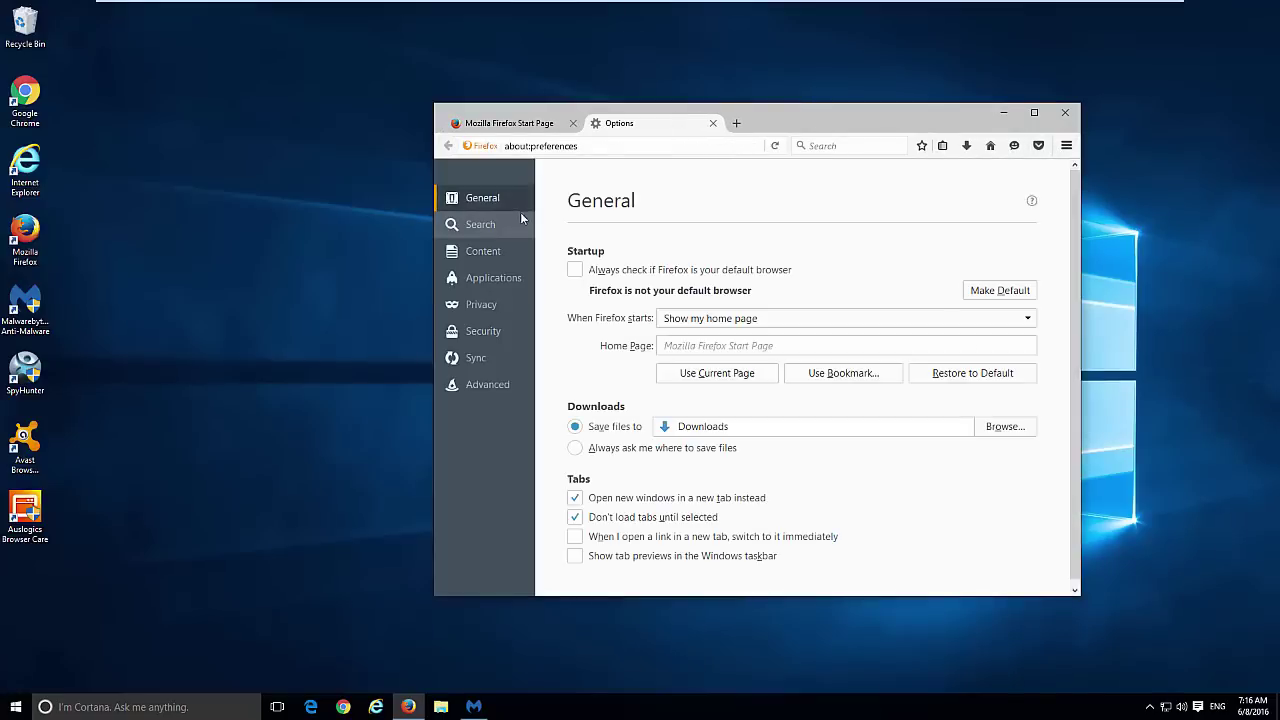
click(482, 226)
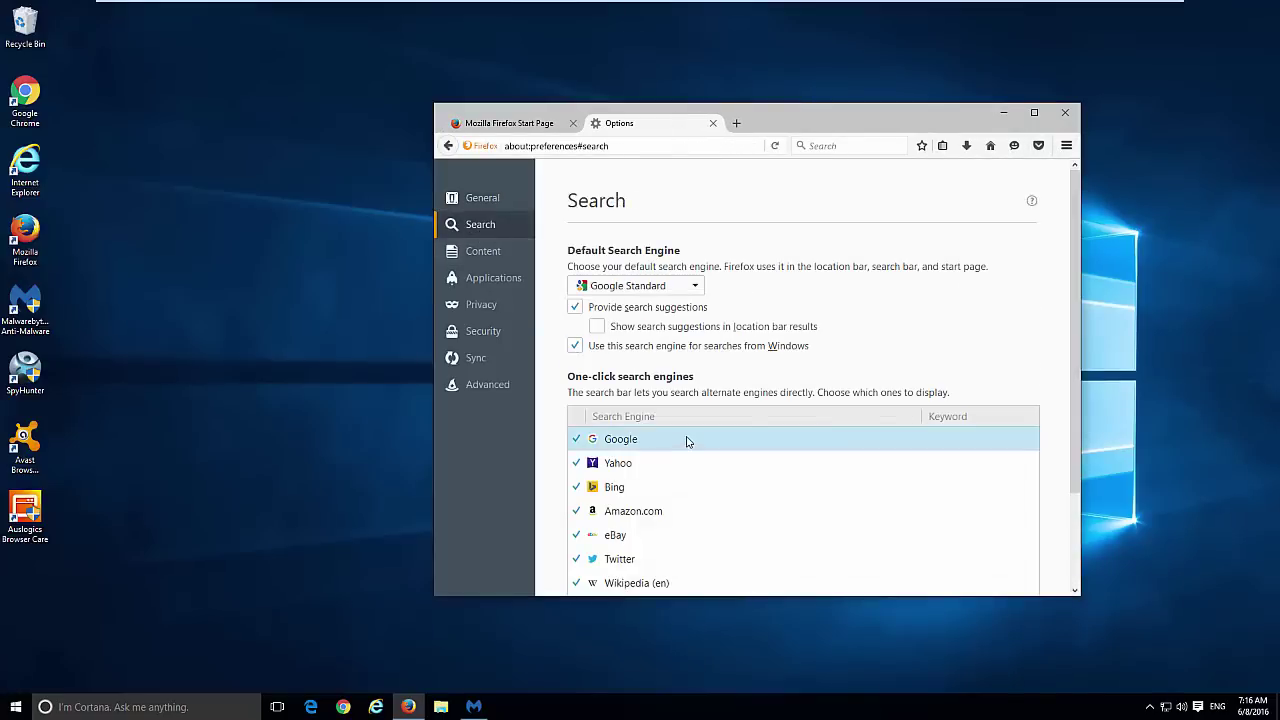
click(690, 467)
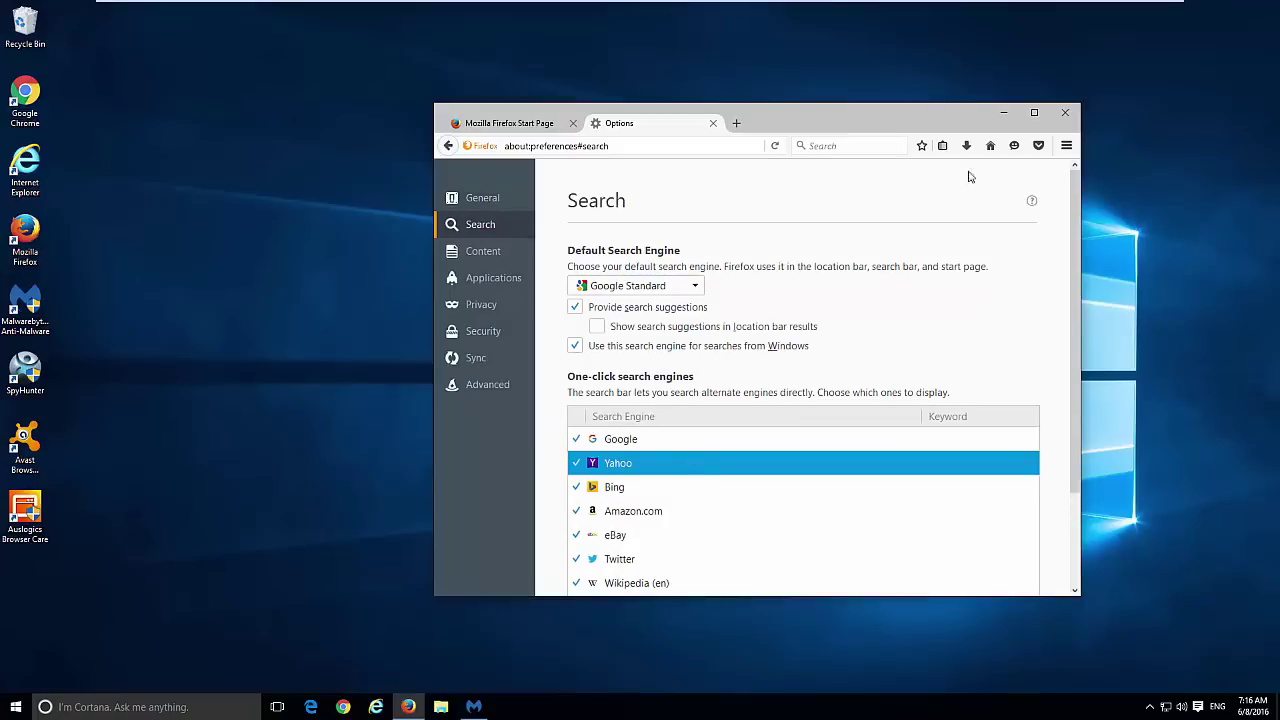
click(1065, 112)
click(725, 382)
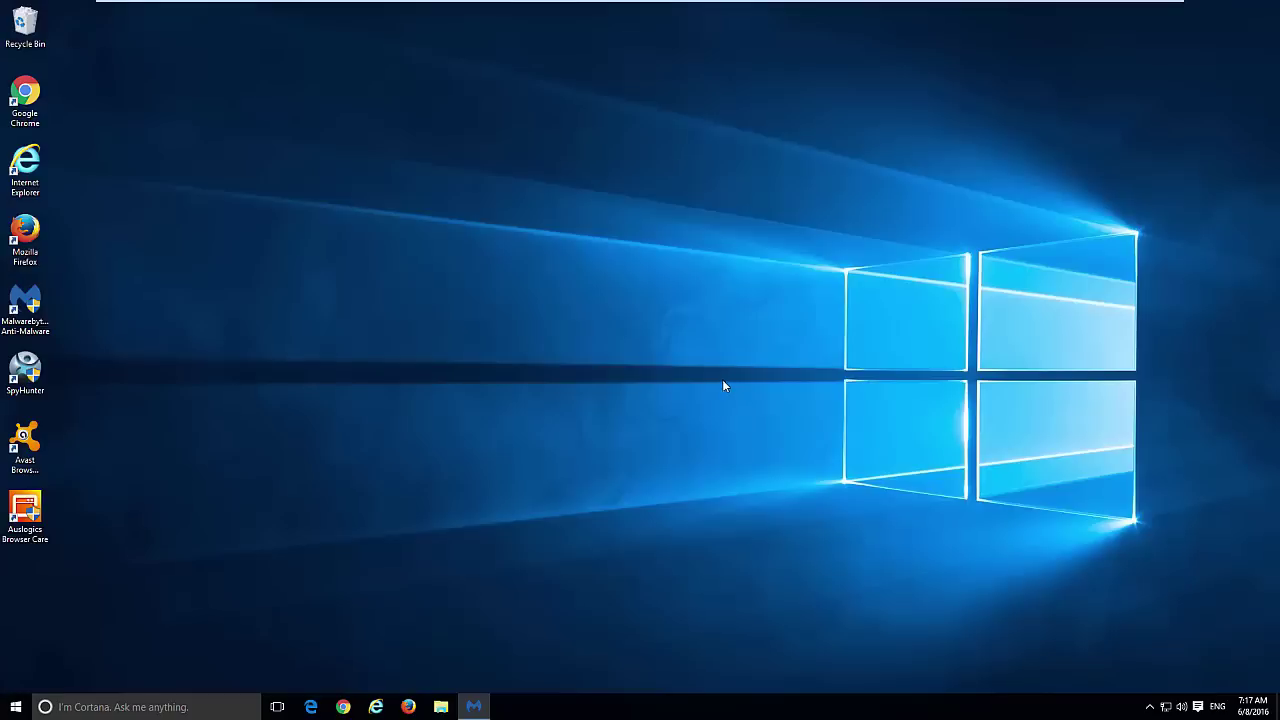
click(343, 706)
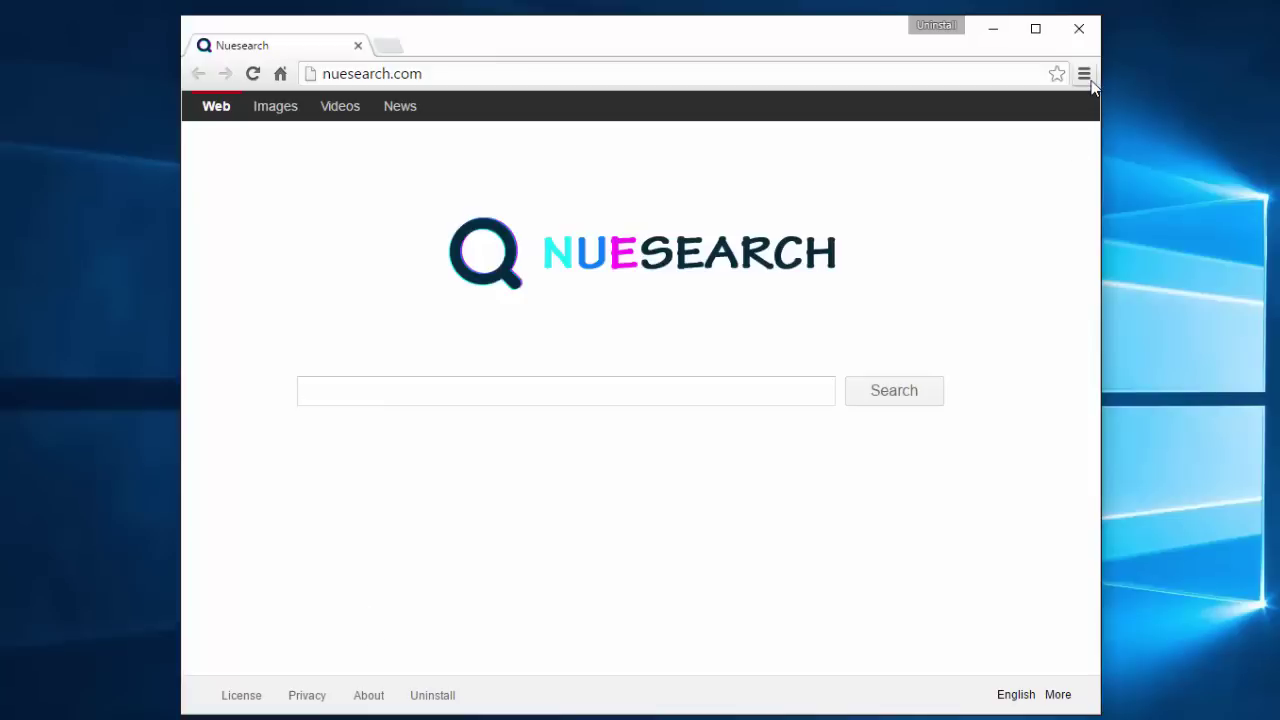
click(1084, 74)
click(928, 390)
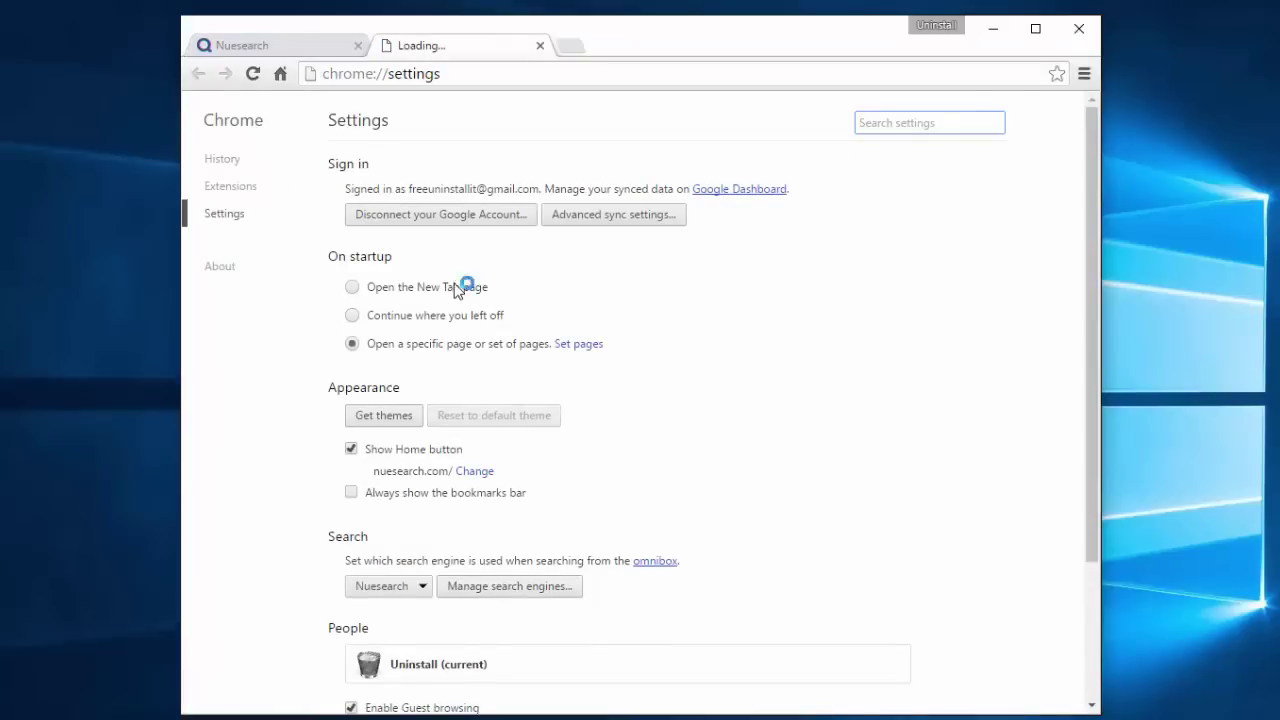
click(580, 345)
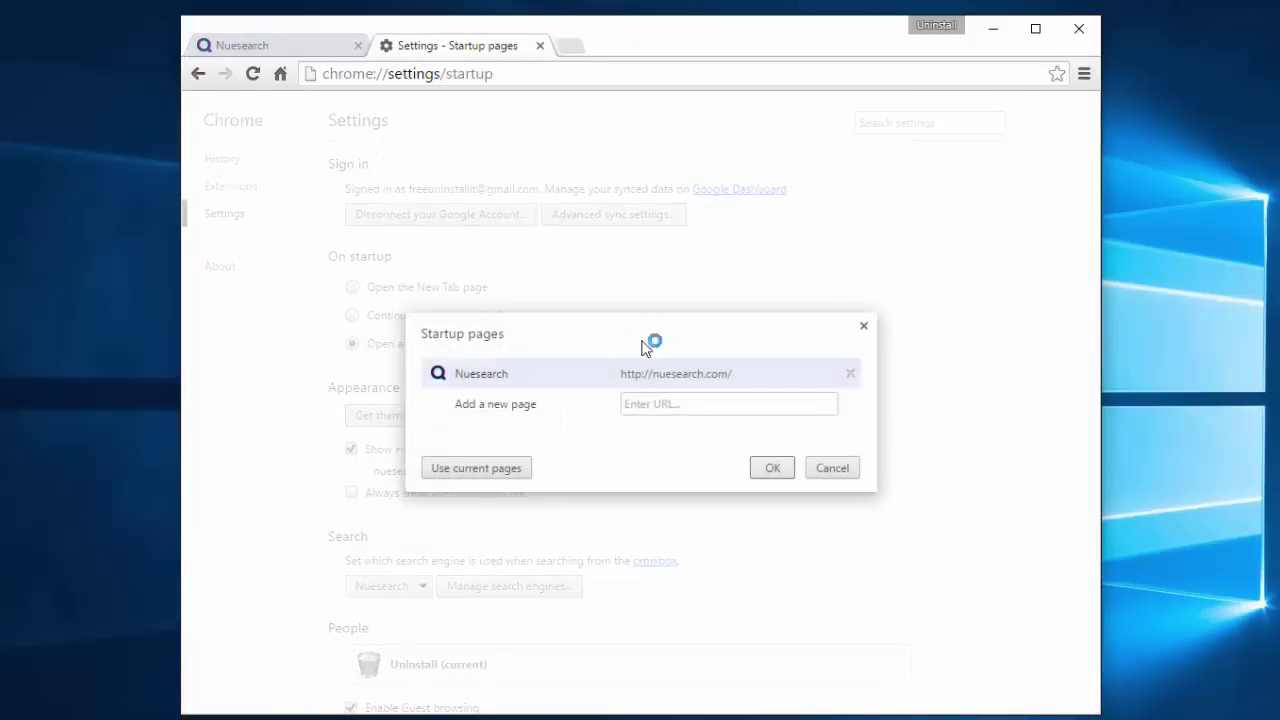
click(851, 373)
click(784, 472)
click(352, 287)
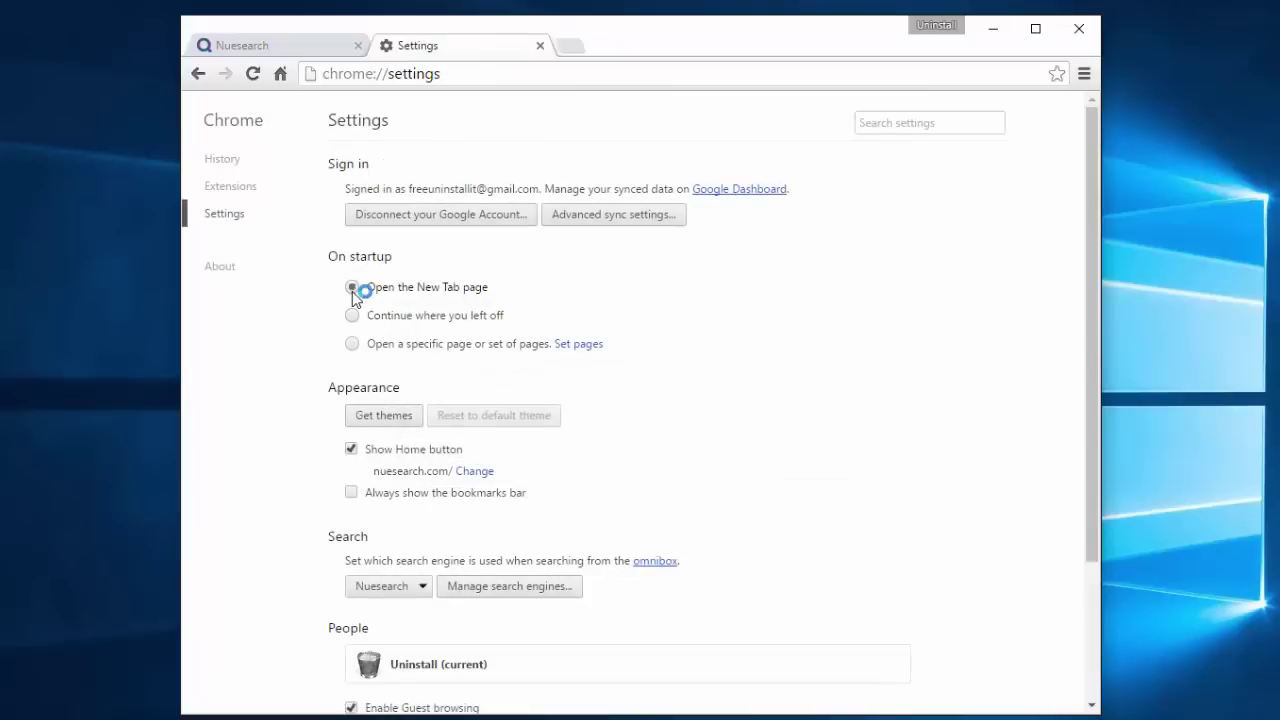
Change Chrome's home page from nuesearch.com to the New Tab page and turn off Show Home button
click(485, 471)
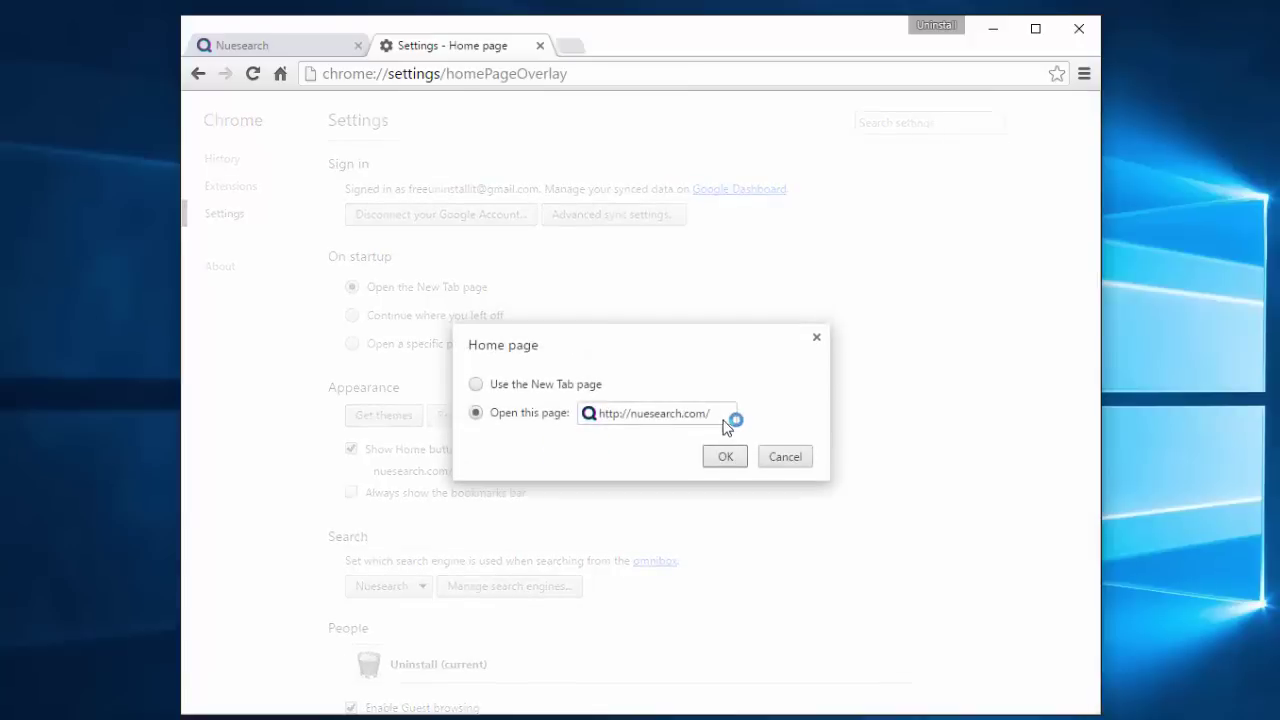
drag(731, 418, 371, 392)
key(BackSpace)
click(476, 384)
click(726, 457)
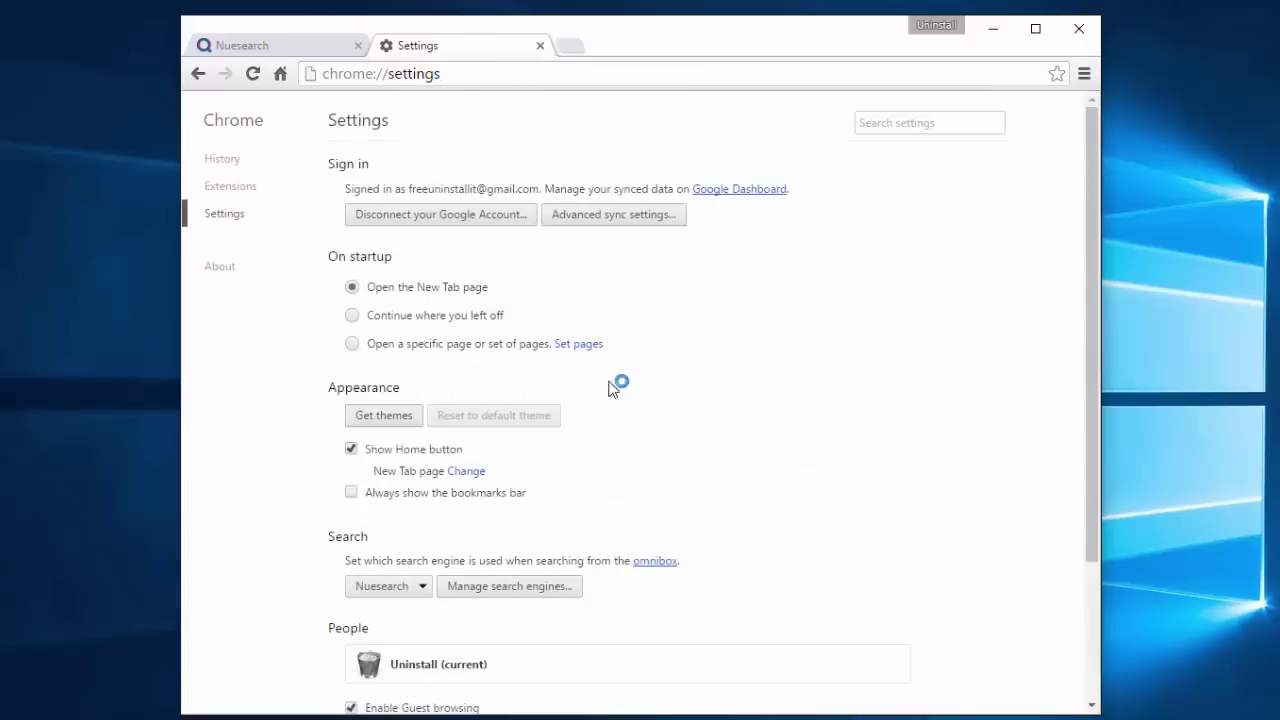
click(352, 450)
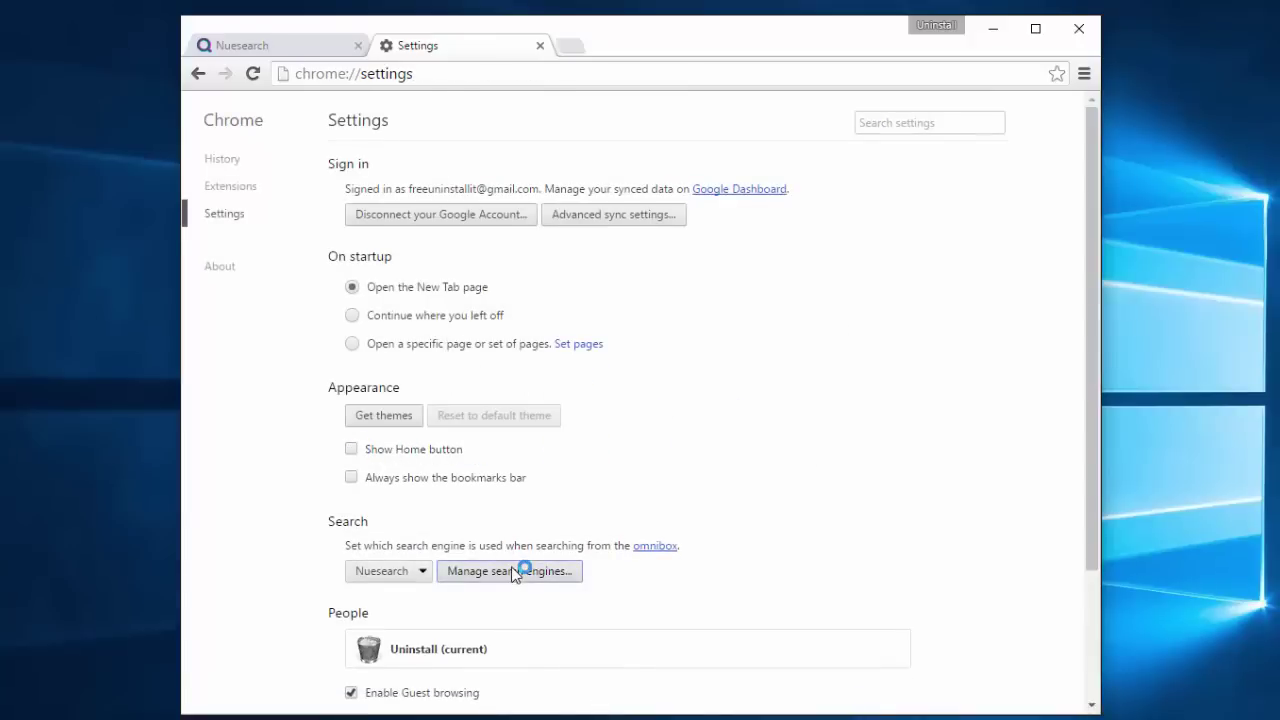
Make Google the default search engine in Chrome and delete Nuesearch from the search engine list
click(518, 569)
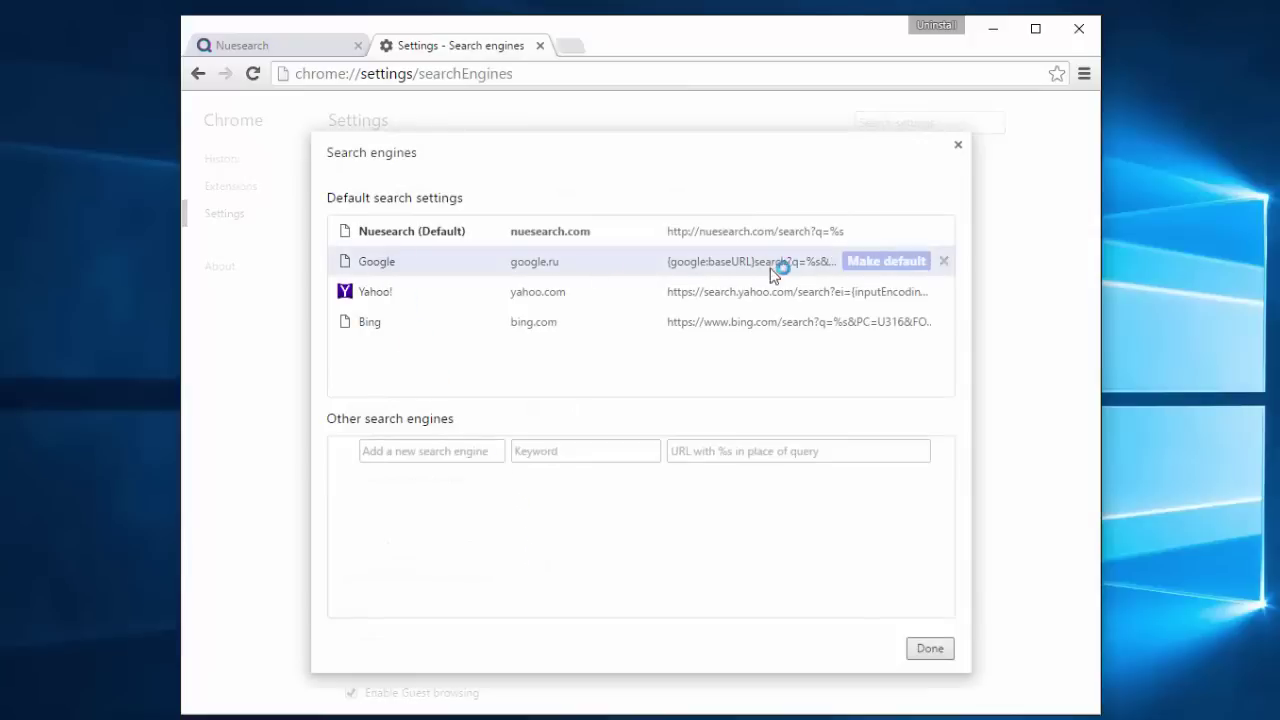
click(886, 262)
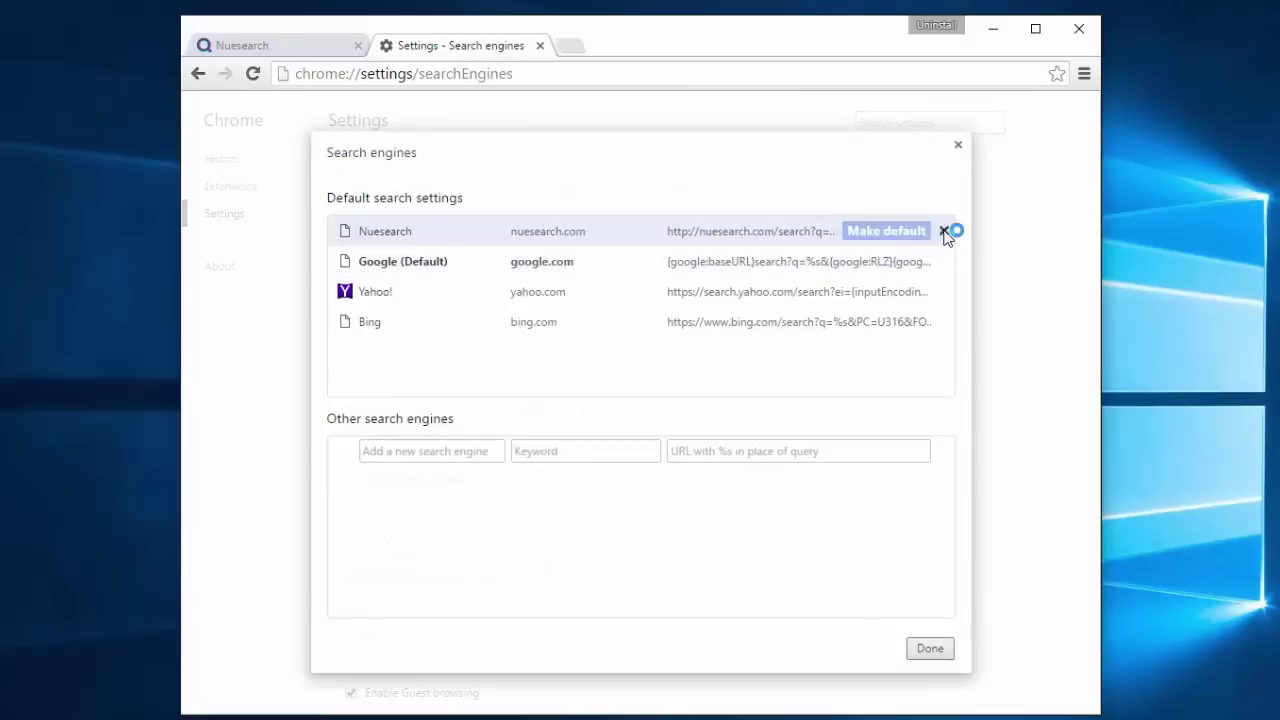
click(943, 231)
click(945, 650)
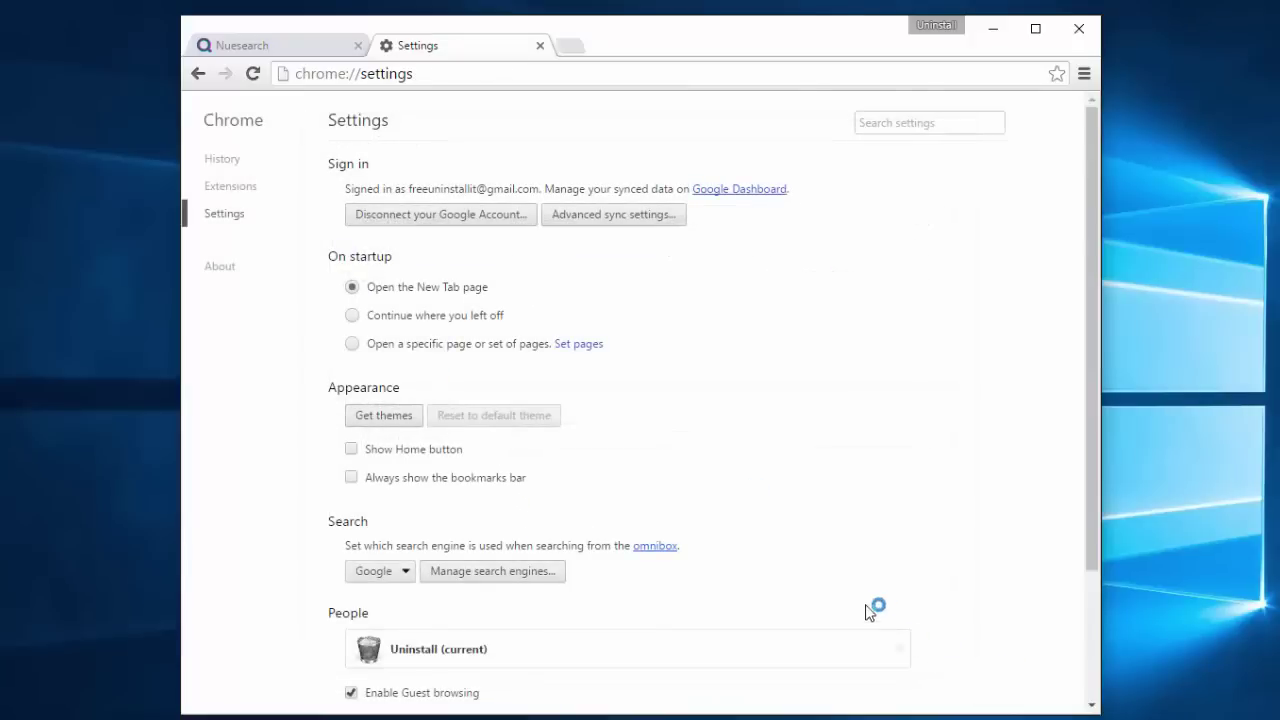